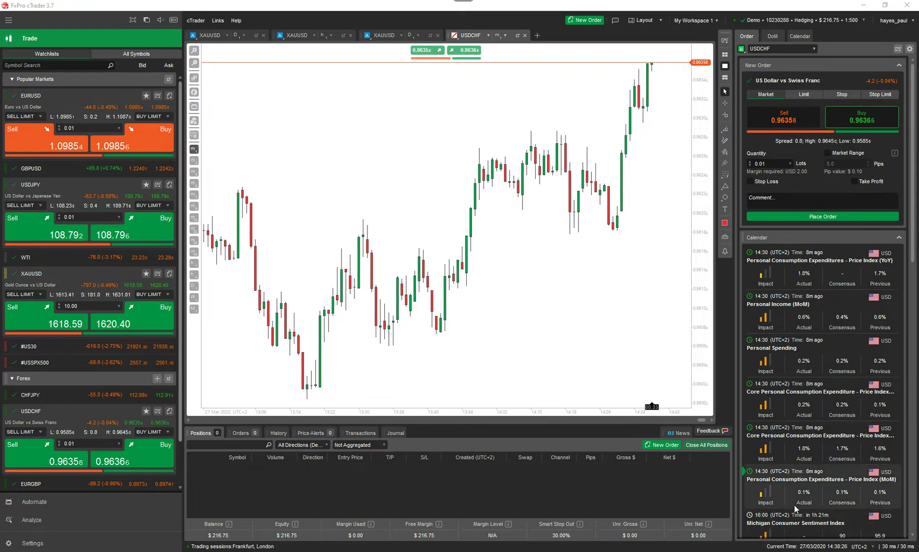
# Collapse the Calendar panel to reveal Market Hours, Depth of Market and Symbol Info
pyautogui.click(813, 205)
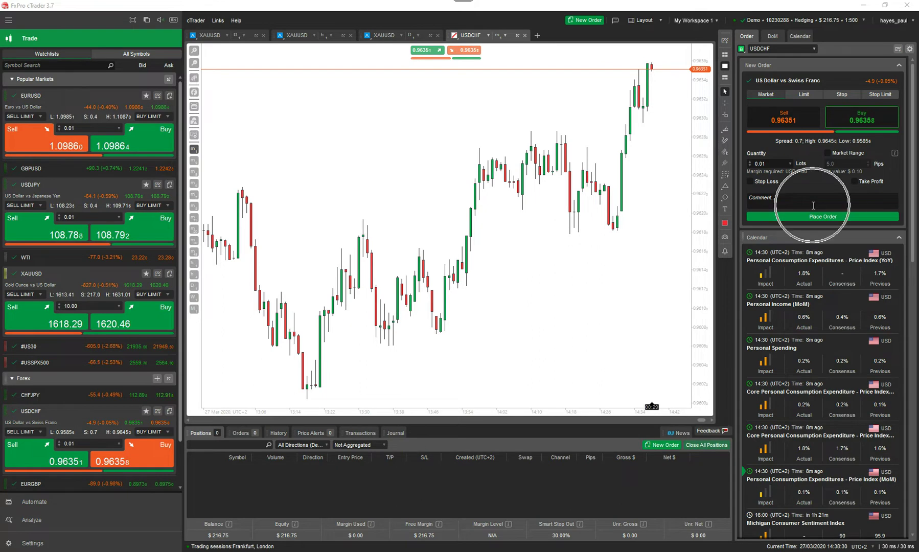
# Dock the USDCHF Depth of Market panel directly under New Order and stretch it taller
pyautogui.click(867, 240)
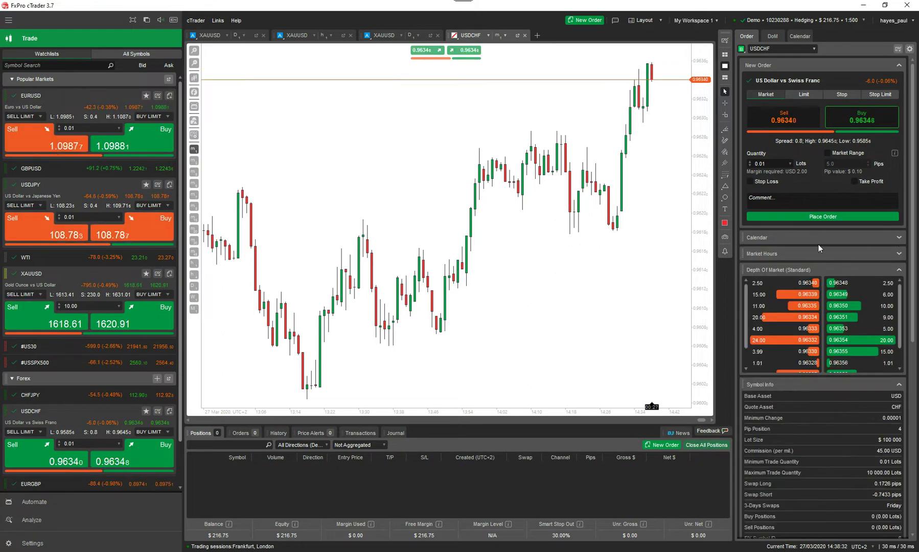
pyautogui.moveTo(768, 271); pyautogui.dragTo(787, 234)
pyautogui.moveTo(857, 343); pyautogui.dragTo(814, 469)
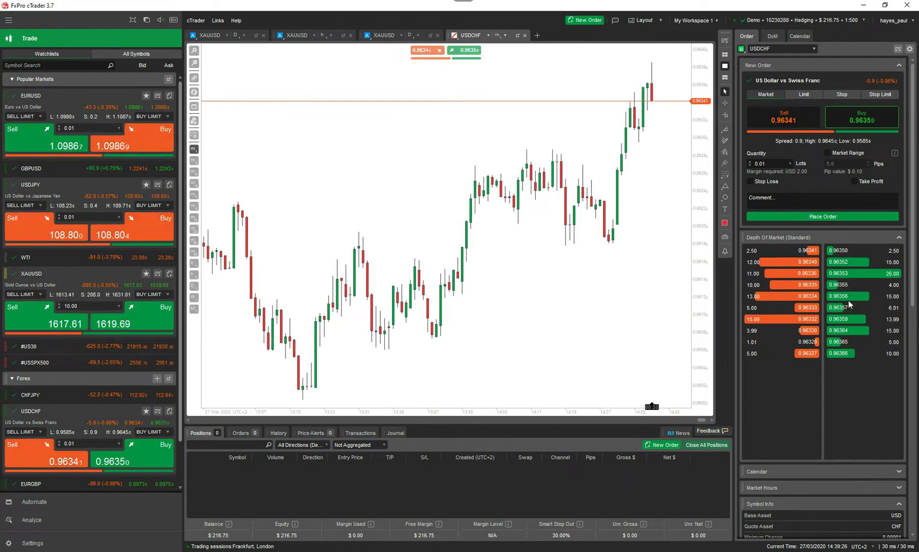
# Open the DoM tab for USDCHF and bring the daily XAUUSD chart to the front
pyautogui.click(773, 37)
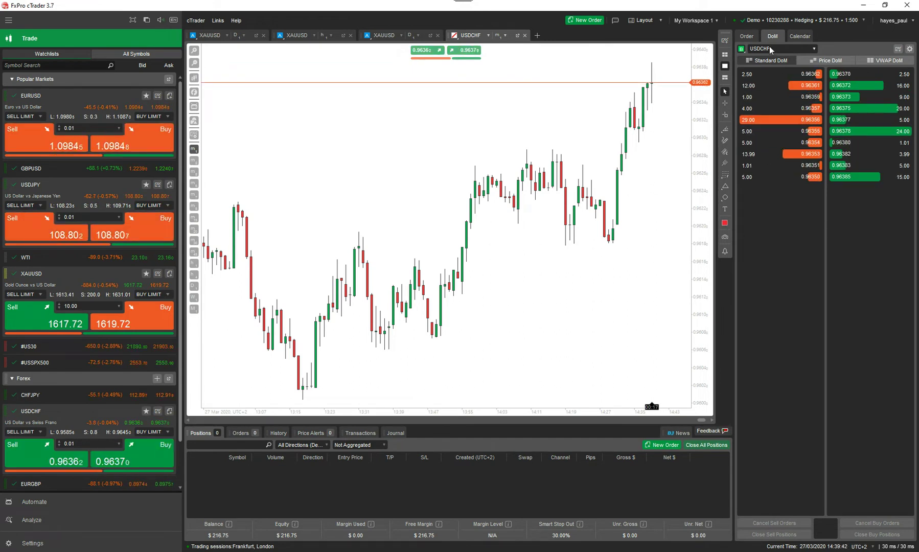
pyautogui.click(384, 36)
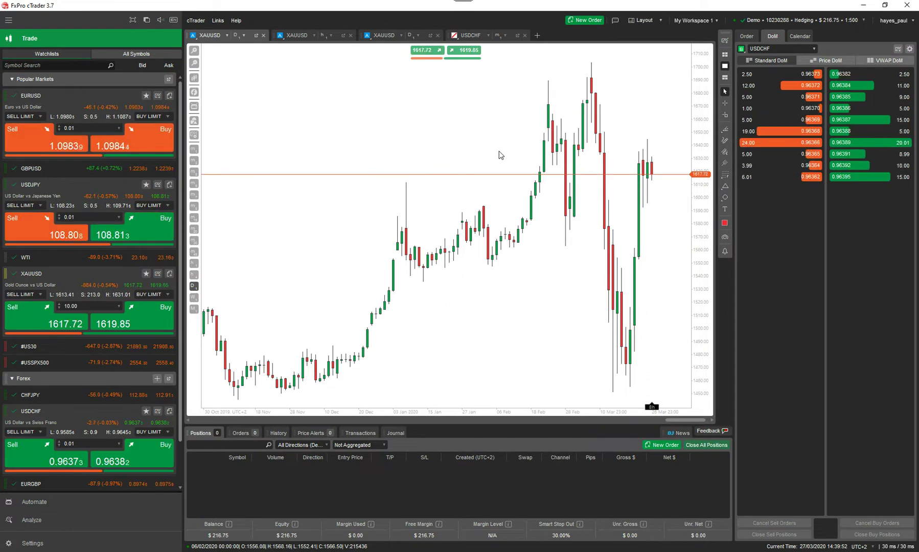
# Close the two extra XAUUSD charts and change the first chart's symbol to CHFJPY
pyautogui.click(438, 35)
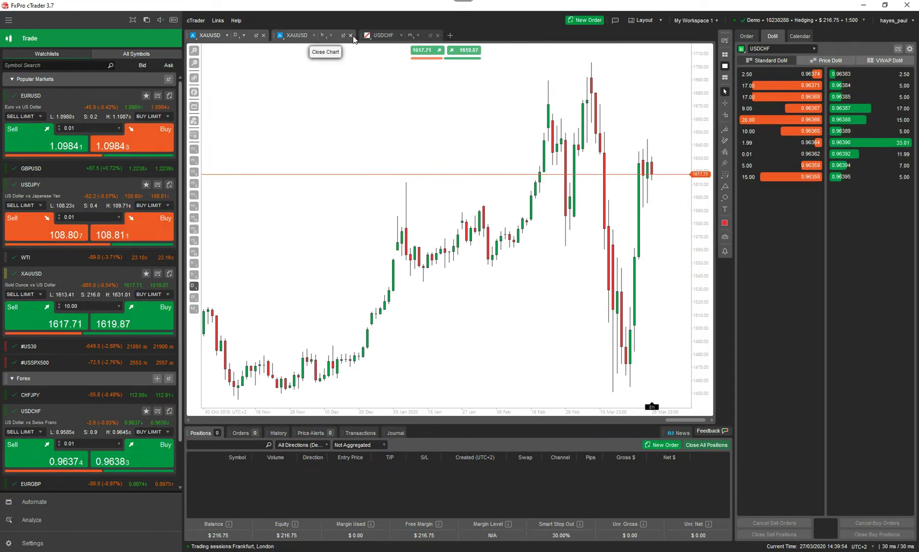
pyautogui.click(351, 35)
pyautogui.click(217, 36)
pyautogui.rightClick(332, 120)
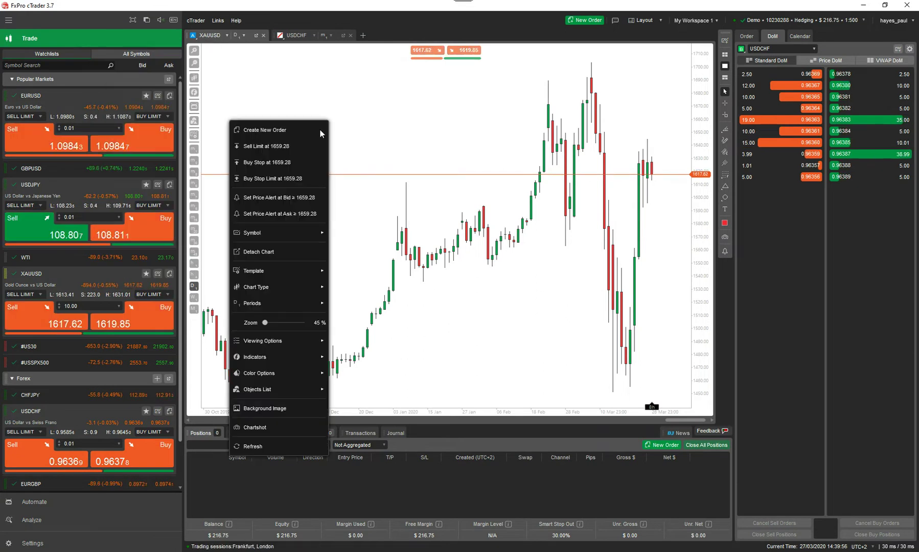
pyautogui.moveTo(276, 230)
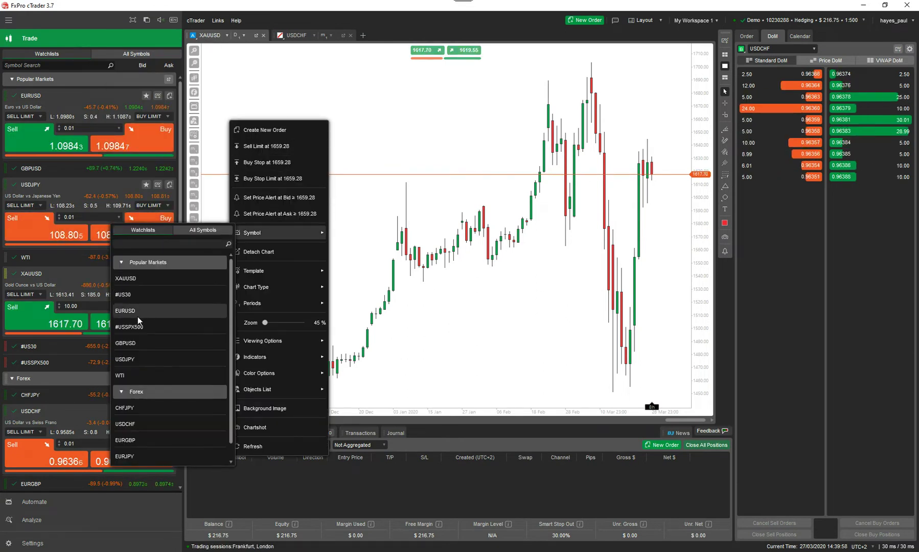
pyautogui.click(135, 408)
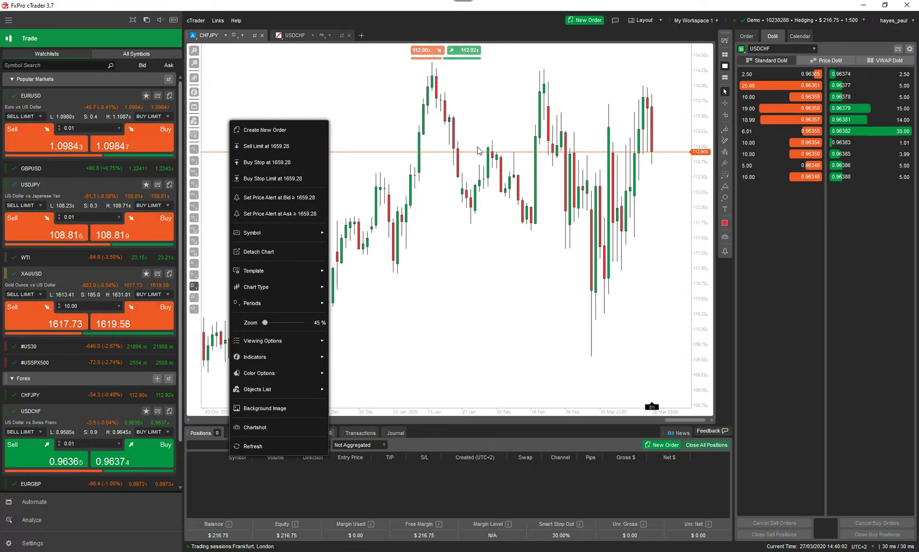
pyautogui.click(439, 177)
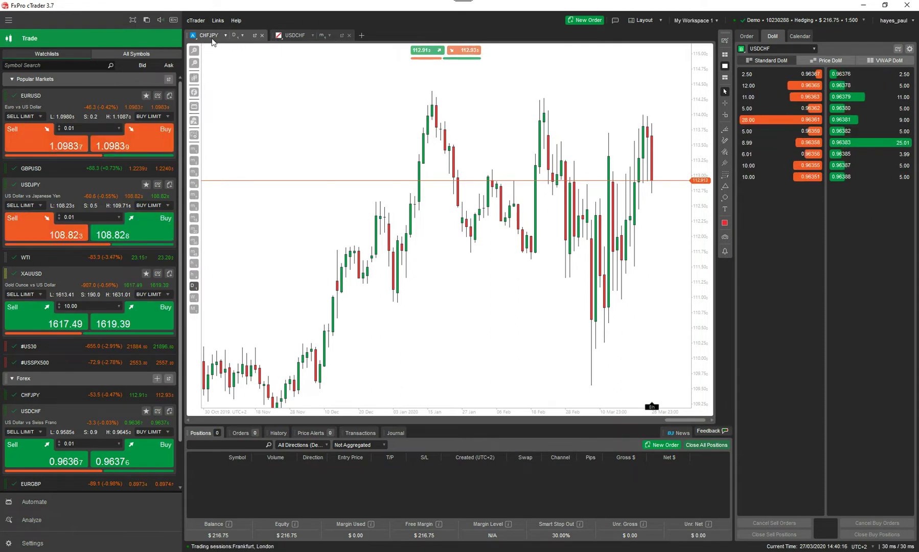
# Switch between the USDCHF and CHFJPY charts, checking the DoM symbol list without changing it
pyautogui.click(299, 37)
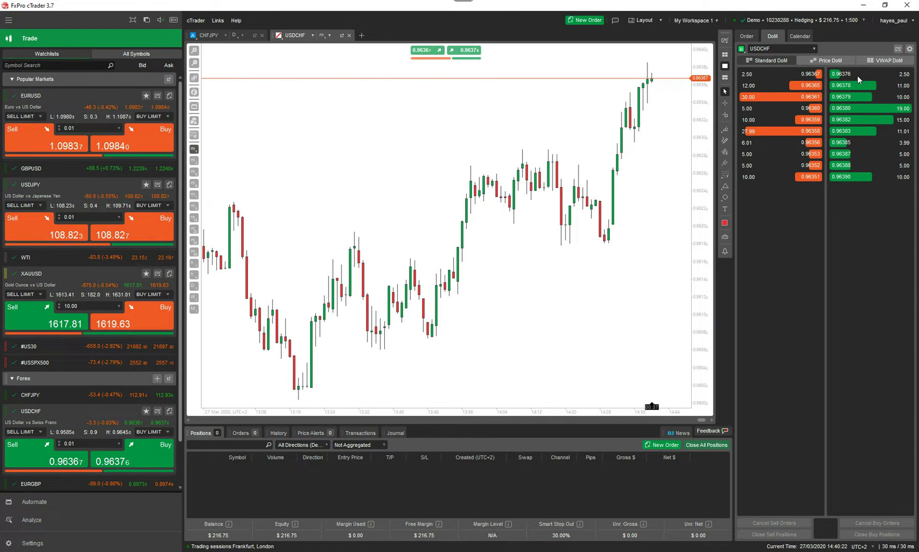
pyautogui.click(815, 49)
pyautogui.click(814, 49)
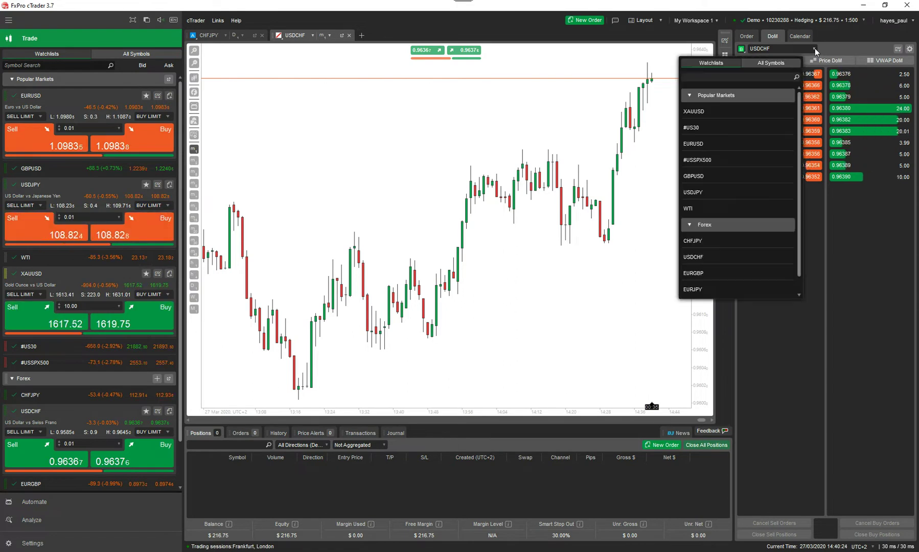
pyautogui.click(814, 49)
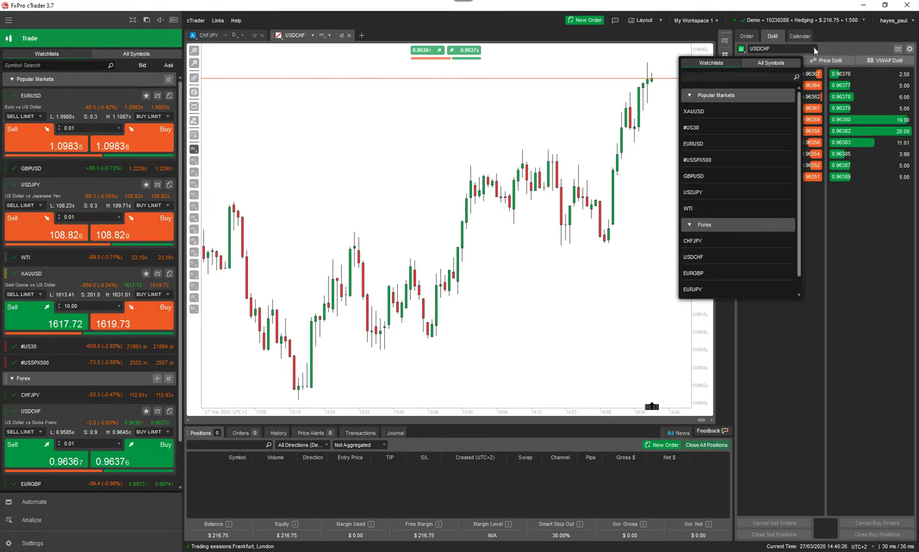
pyautogui.click(404, 83)
pyautogui.click(215, 36)
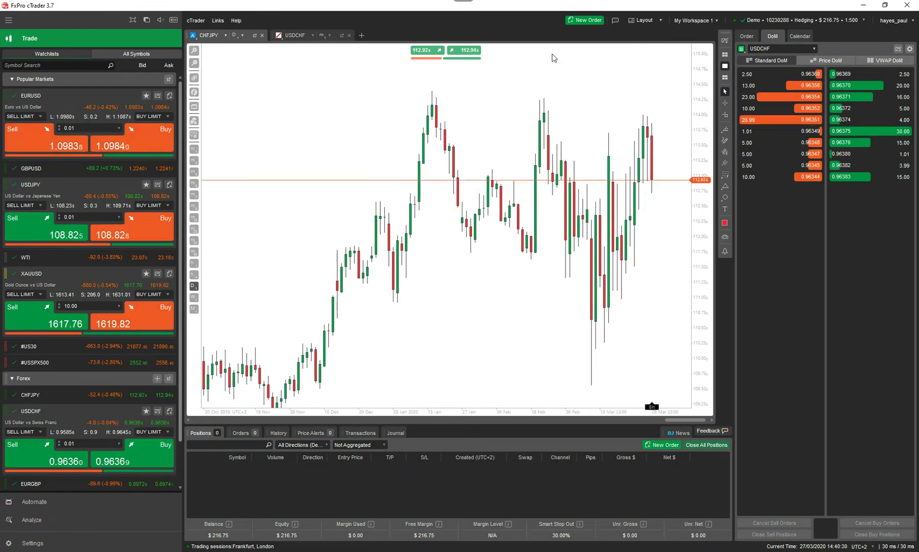
pyautogui.click(301, 36)
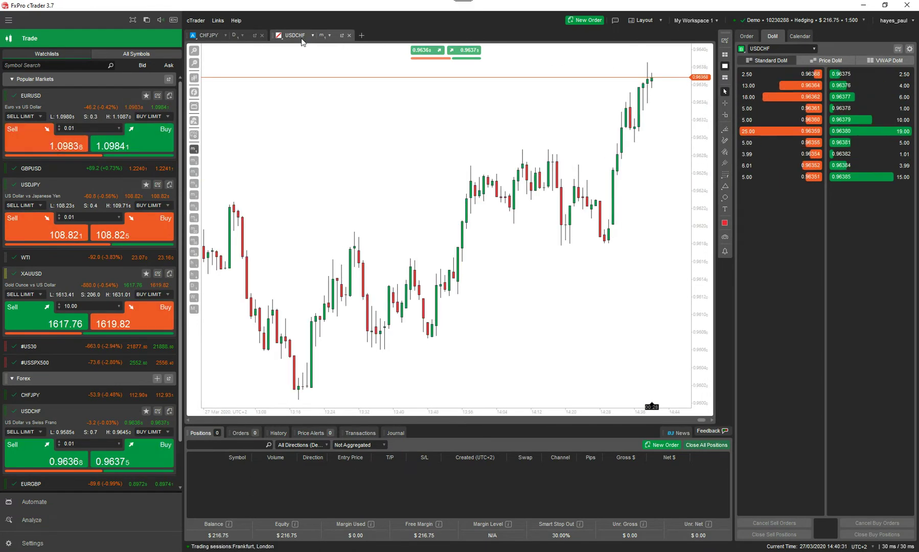
# Page the USDCHF minute chart back to earlier bars and shorten the Positions panel
pyautogui.click(785, 50)
pyautogui.click(558, 82)
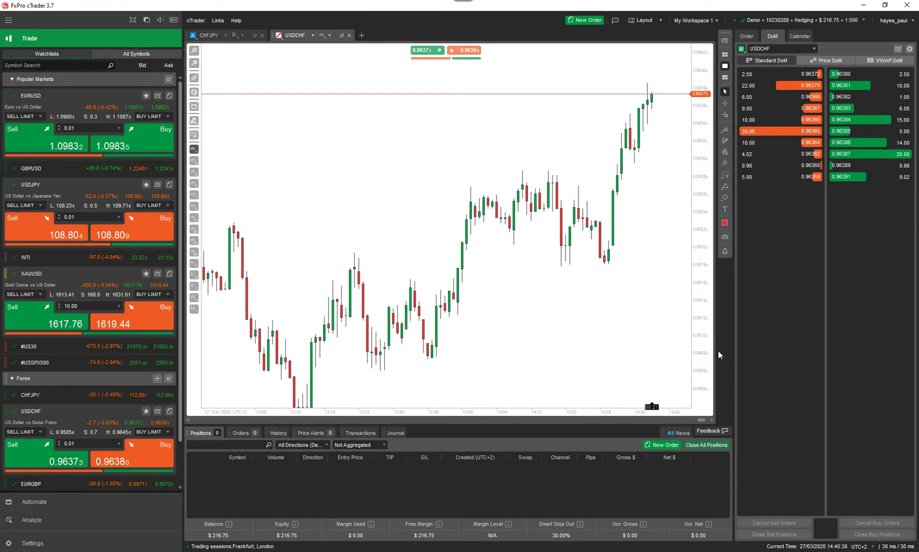
pyautogui.click(539, 418)
pyautogui.moveTo(539, 427); pyautogui.dragTo(540, 451)
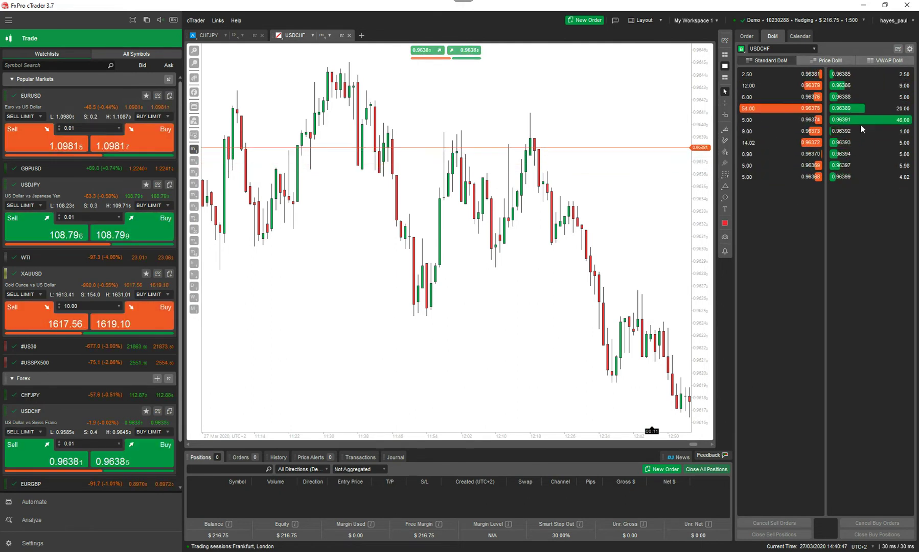
# Switch the USDCHF DoM to the Price DoM ladder and drag the chart to the latest bars
pyautogui.click(825, 61)
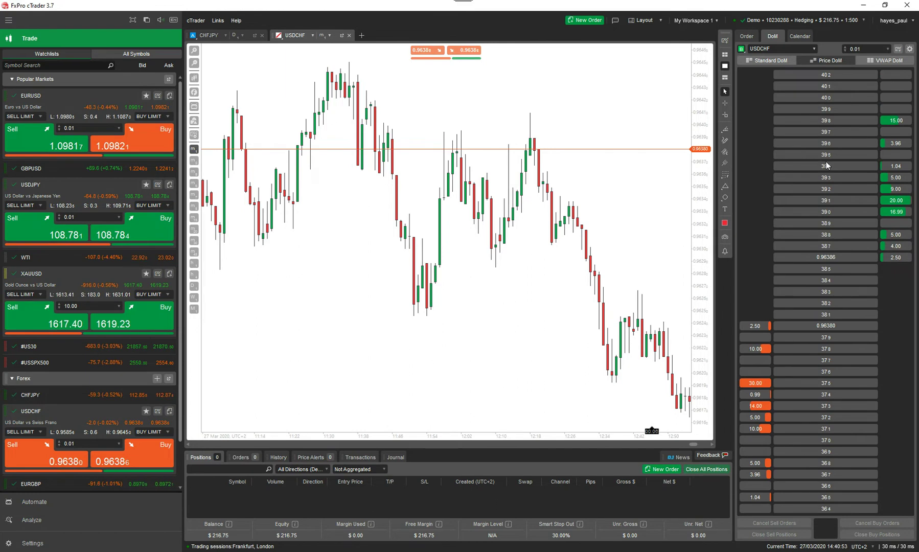
pyautogui.moveTo(638, 266); pyautogui.dragTo(233, 162)
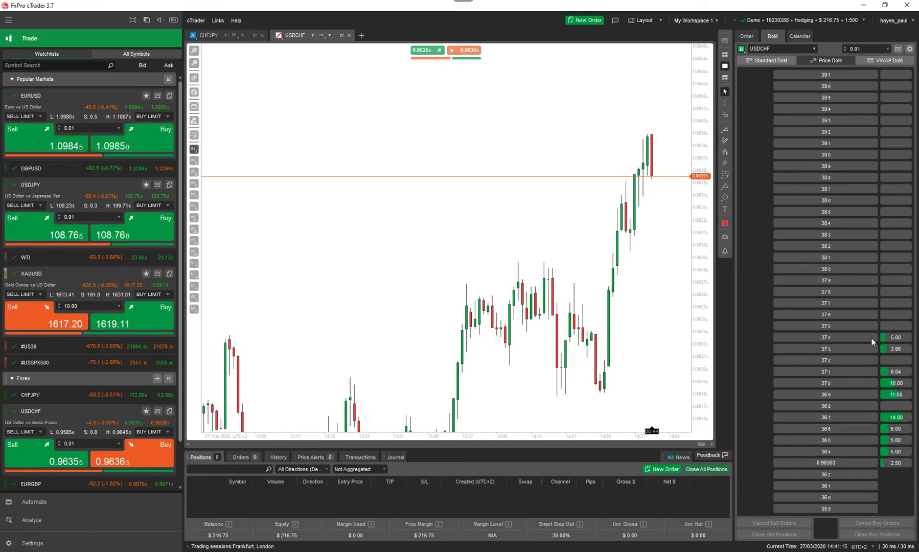
# Scroll through the USDCHF Price DoM ladder around the 0.9637 price
pyautogui.scroll(-5, 869, 362)
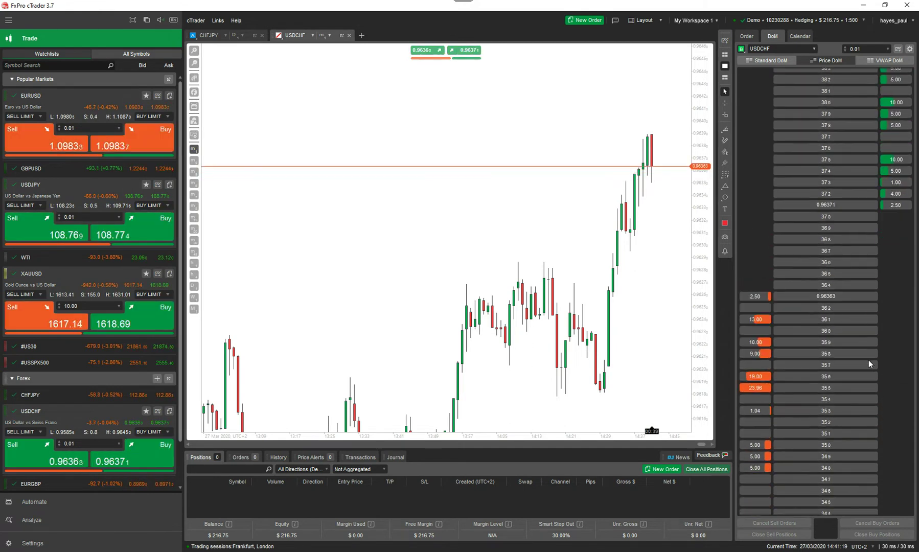
pyautogui.scroll(-1, 780, 300)
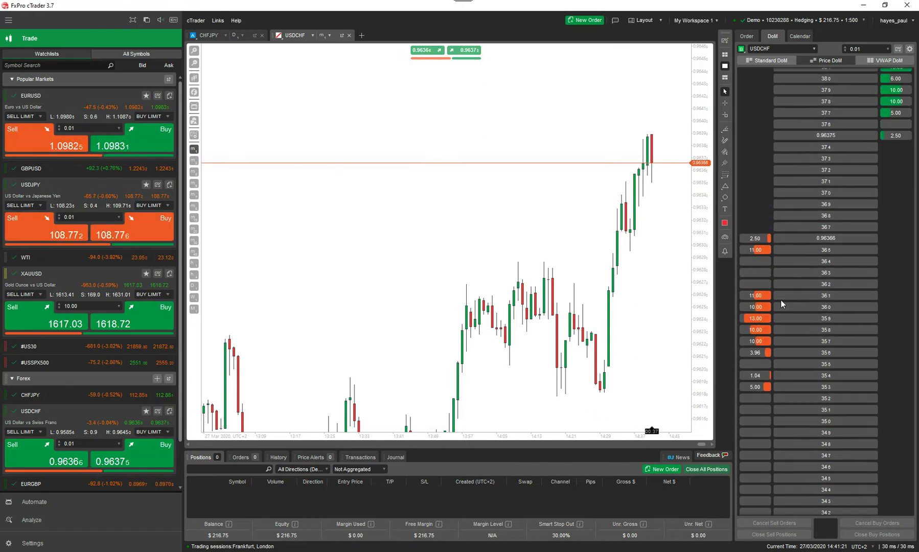
pyautogui.scroll(4, 791, 302)
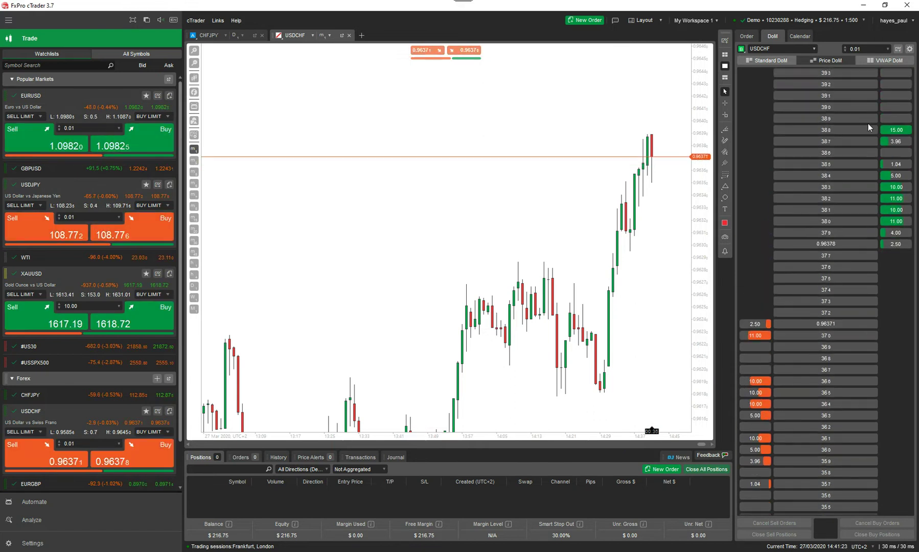
pyautogui.scroll(-1, 889, 168)
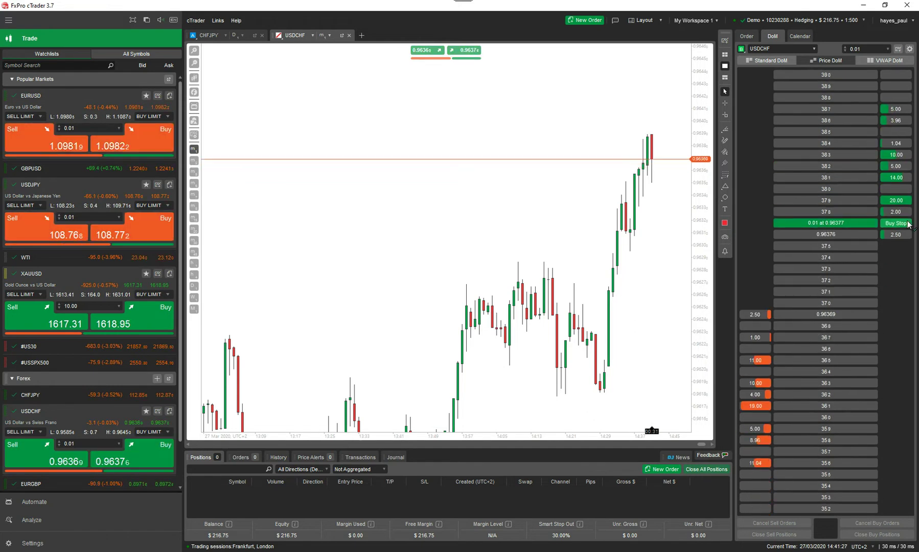
pyautogui.scroll(1, 858, 329)
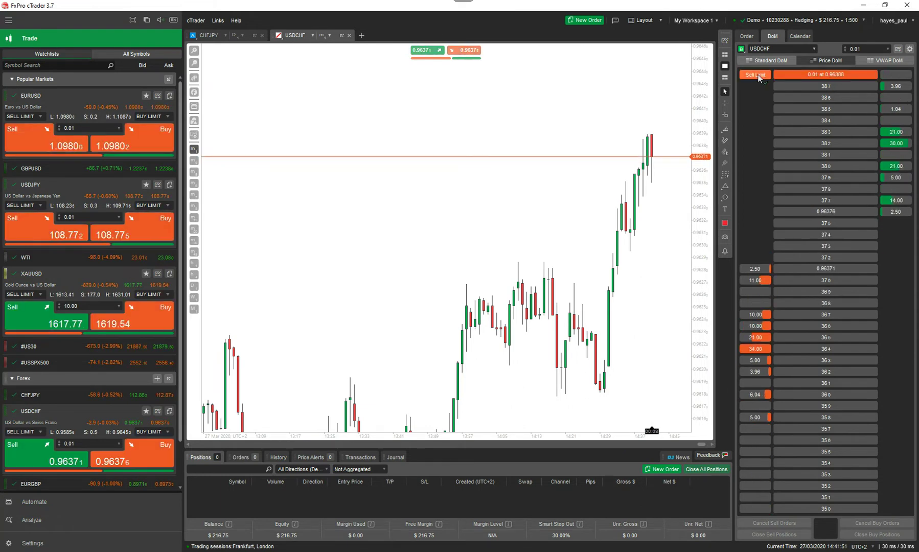
# Place a 0.01-lot sell limit at 0.96388 on the Price DoM, then cancel it
pyautogui.click(755, 75)
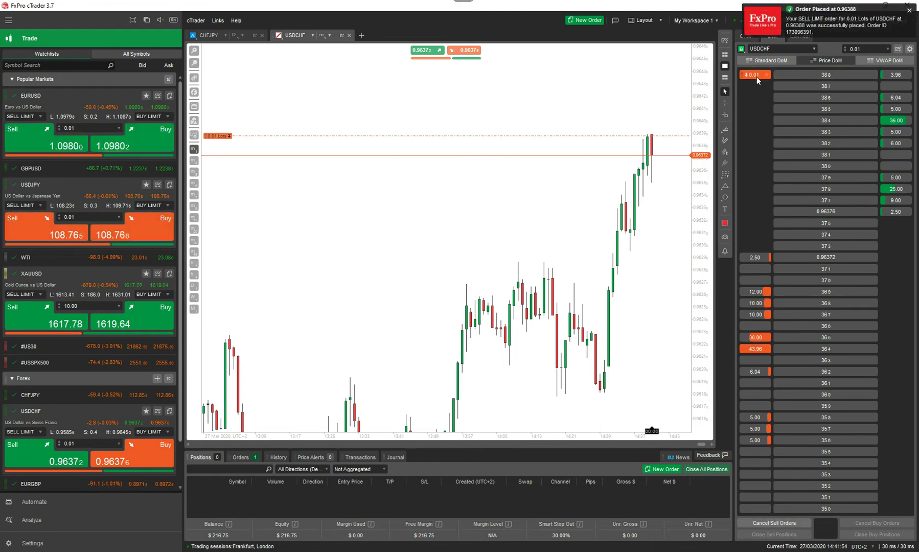
pyautogui.scroll(5, 758, 77)
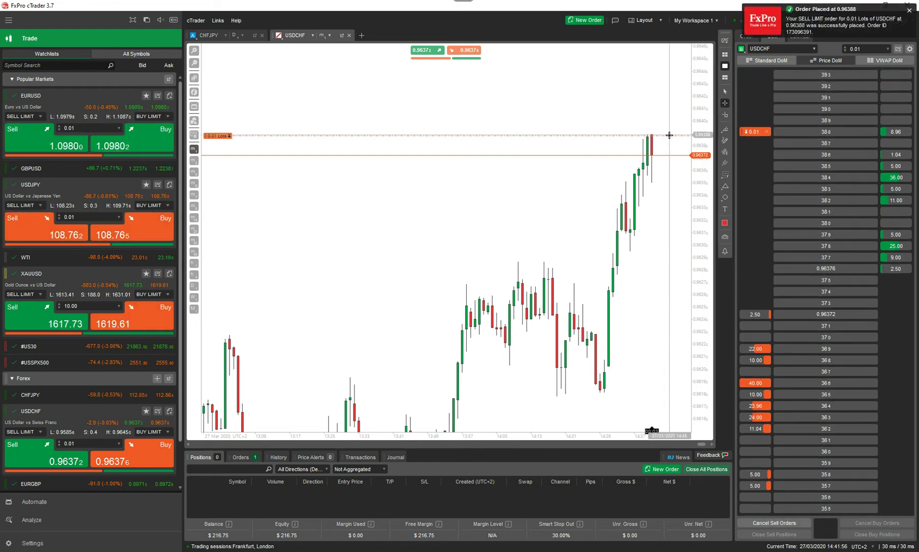
pyautogui.click(668, 159)
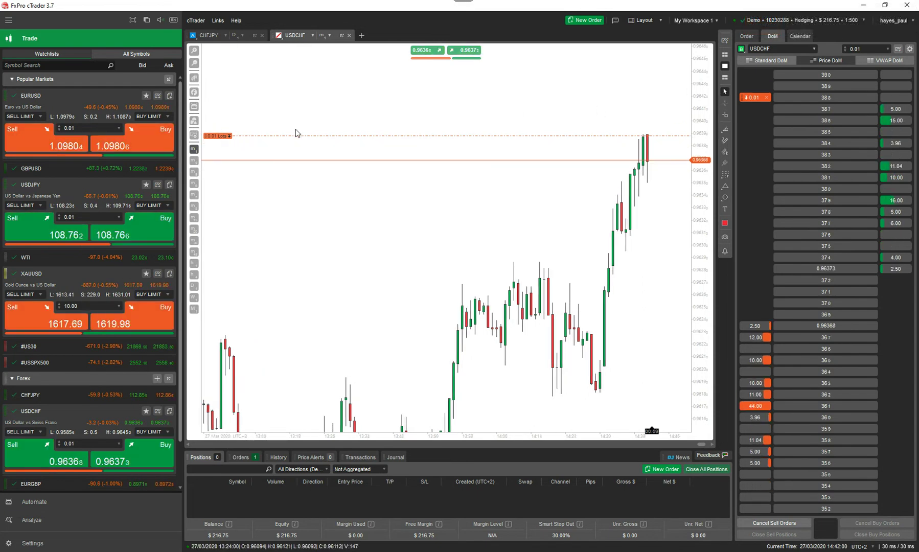
pyautogui.click(237, 136)
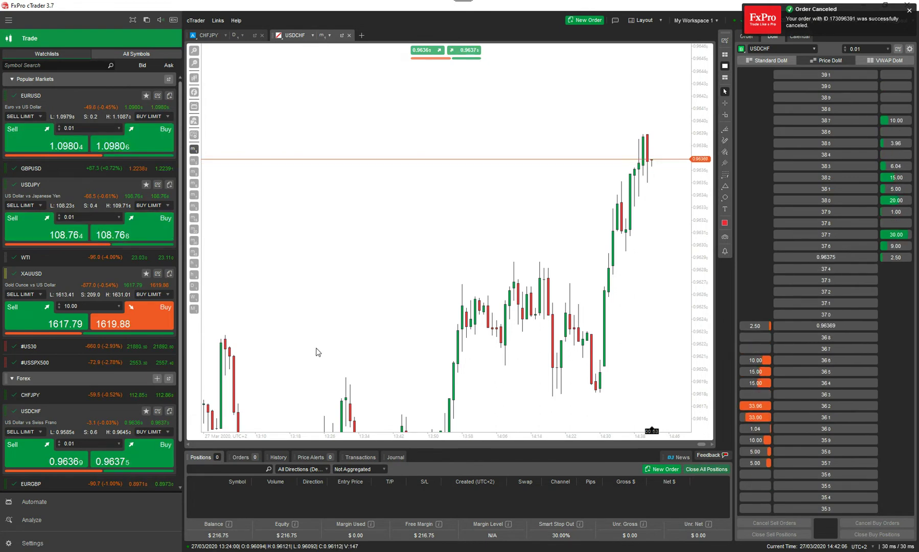
# Place a 0.01-lot sell stop at 0.96361, drag it to 0.96360, and let it fill at 0.96358
pyautogui.click(758, 406)
pyautogui.moveTo(756, 418)
pyautogui.mouseDown()
pyautogui.moveTo(759, 432)
pyautogui.moveTo(756, 398)
pyautogui.moveTo(753, 419)
pyautogui.mouseUp()
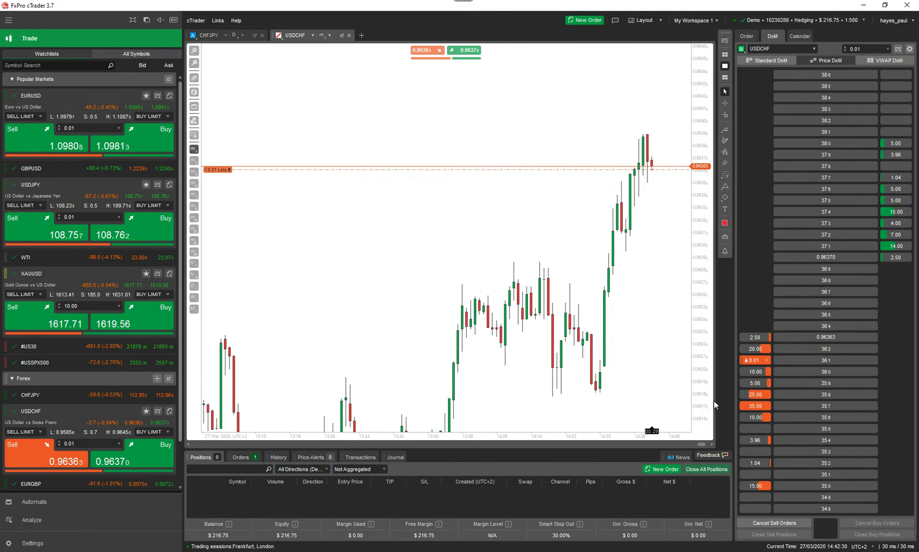
pyautogui.moveTo(756, 233)
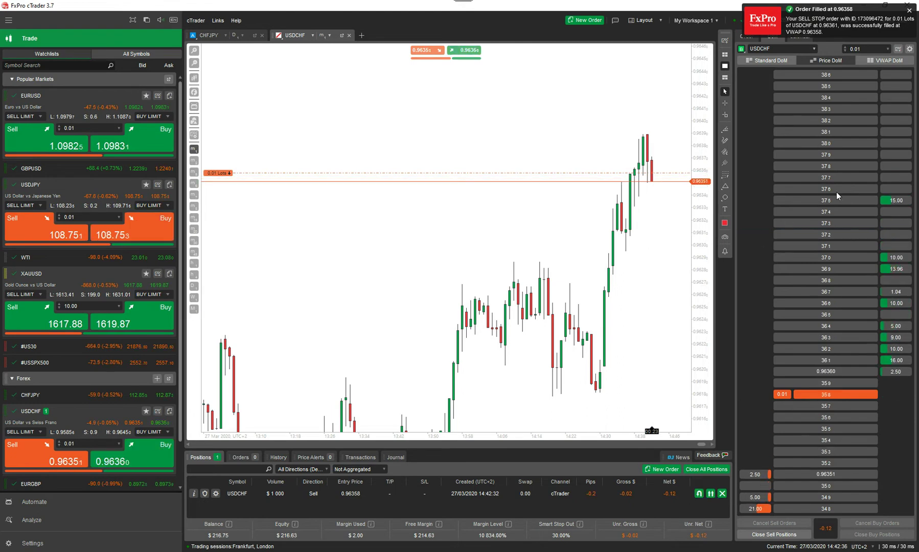
# Confirm the order volume stays at 0.01 lots in the volume dropdown
pyautogui.scroll(-9, 875, 348)
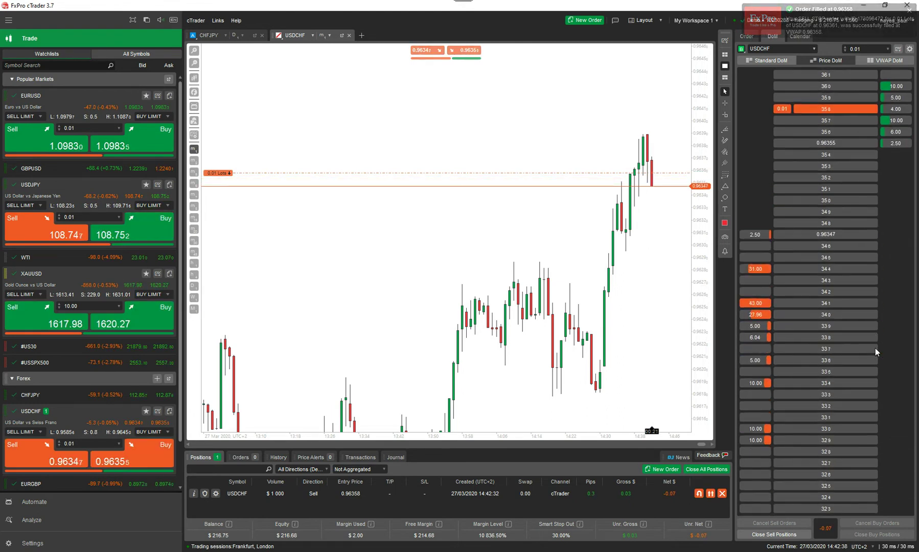
pyautogui.moveTo(753, 403)
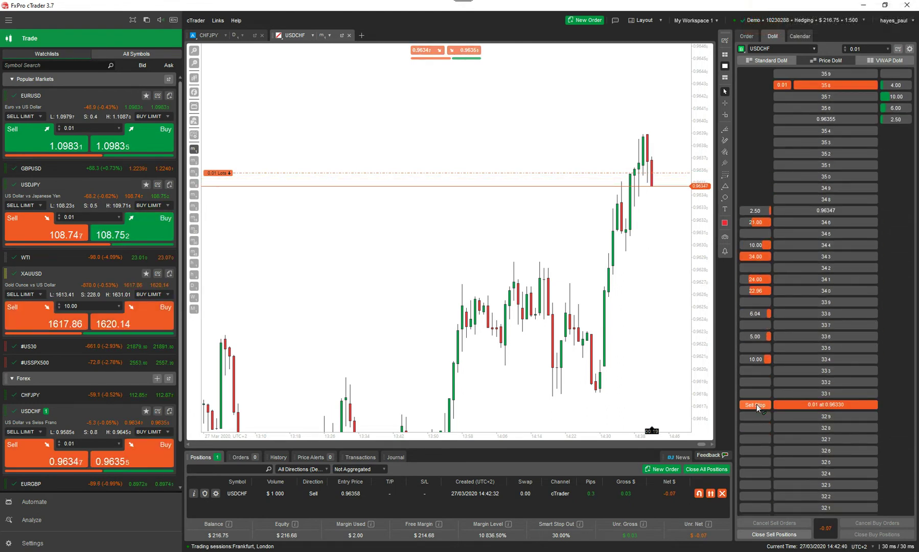
pyautogui.click(887, 48)
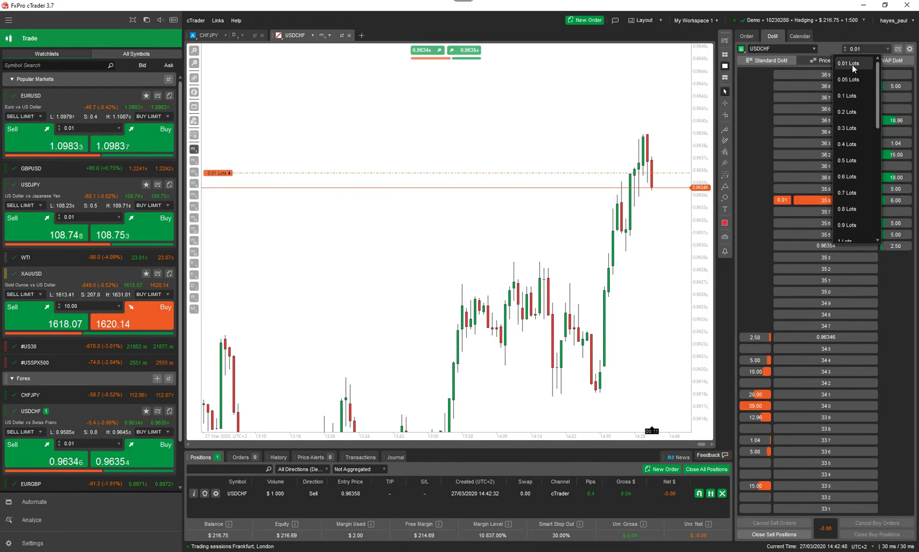
pyautogui.click(852, 65)
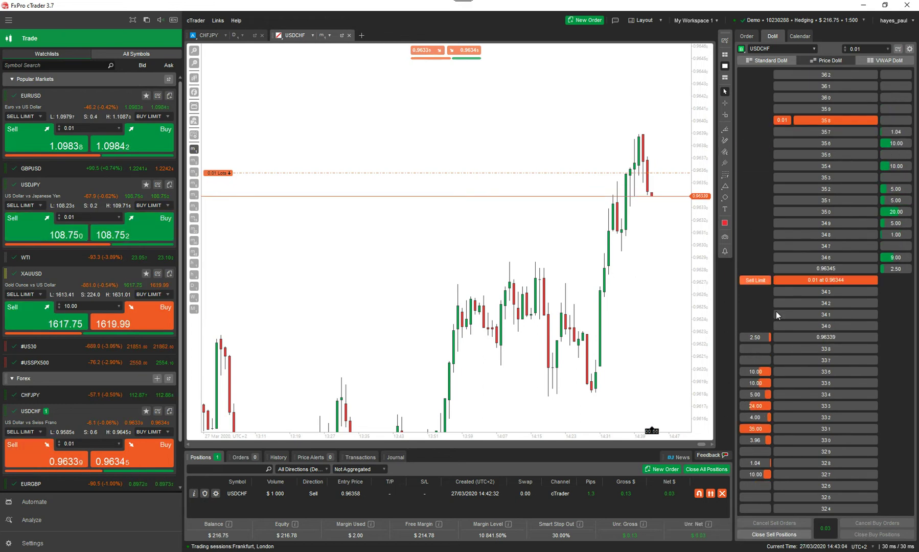
# Place and cancel sell stops at 0.96331 and 0.96336
pyautogui.click(765, 429)
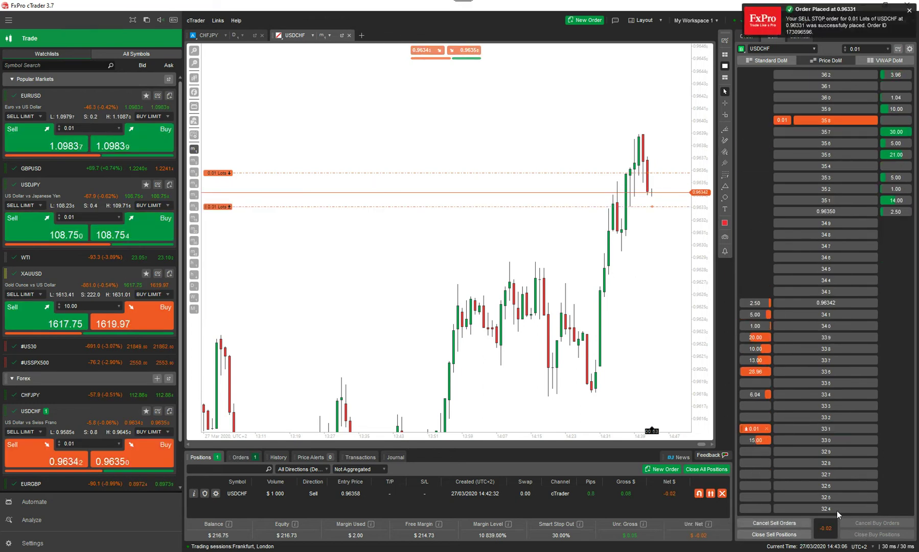
pyautogui.click(794, 522)
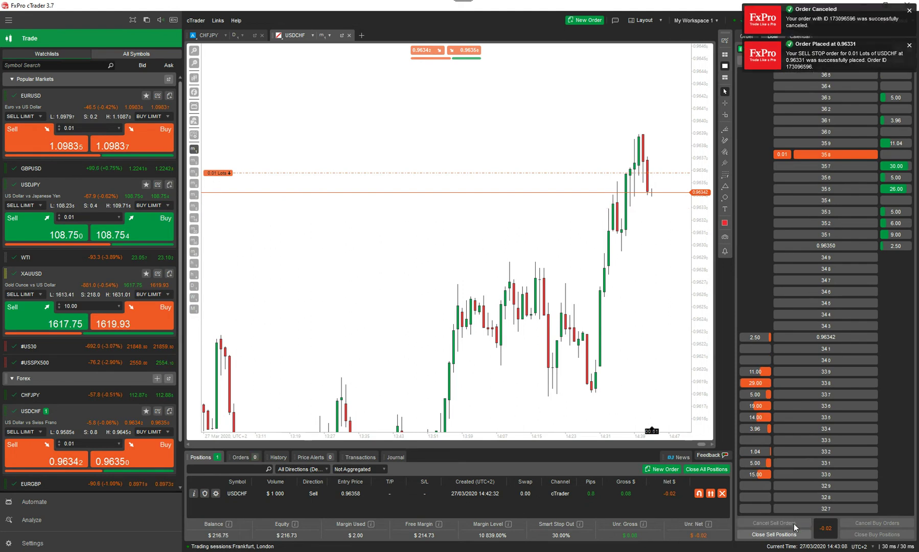
pyautogui.click(755, 405)
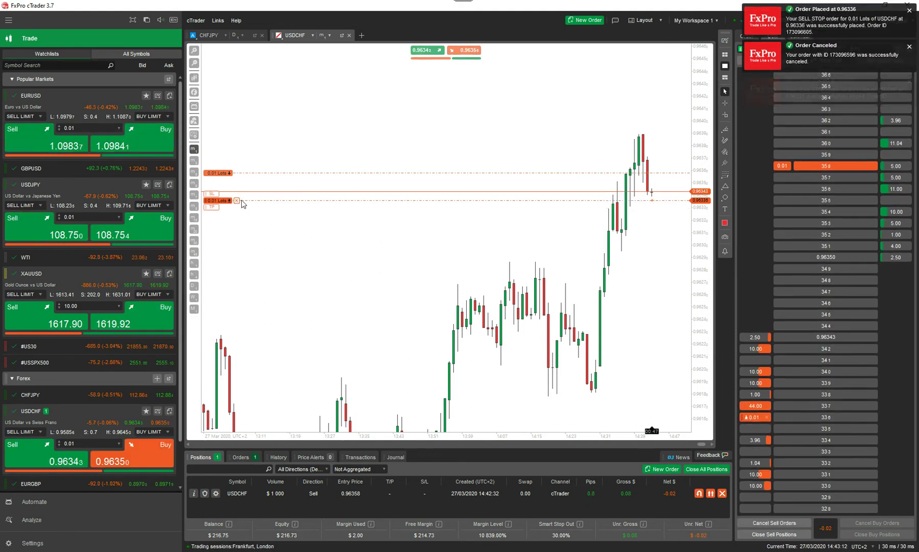
pyautogui.click(236, 200)
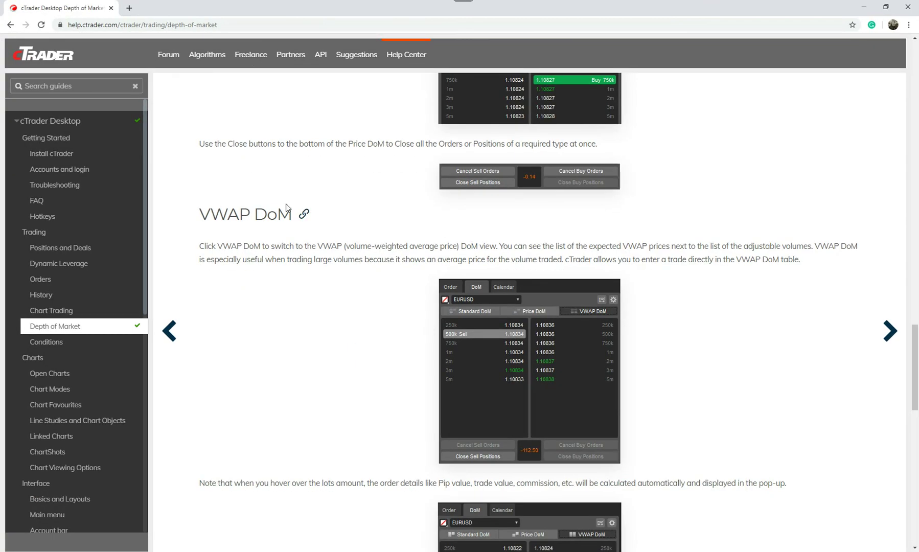
# Scroll the Help Center Depth of Market guide down to the Trading in the VWAP DoM section
pyautogui.scroll(15, 456, 225)
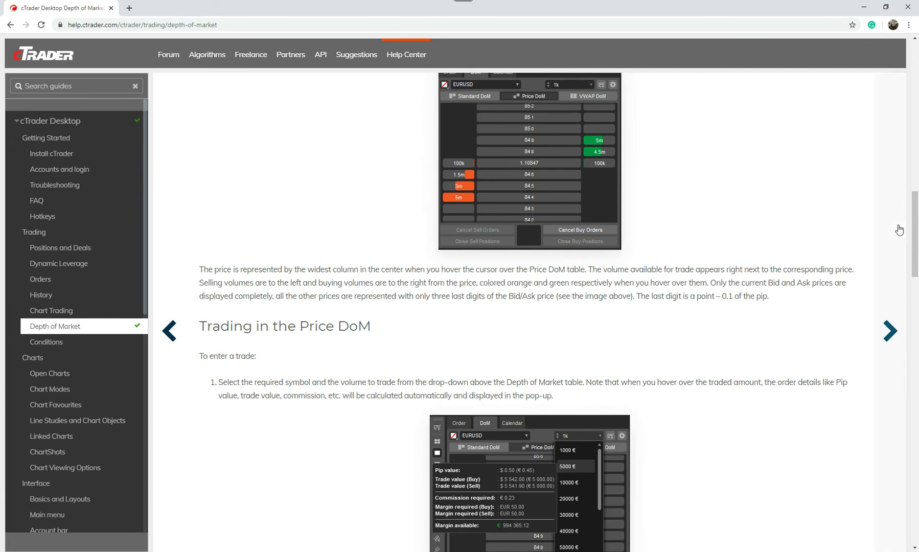
pyautogui.moveTo(916, 229); pyautogui.dragTo(904, 51)
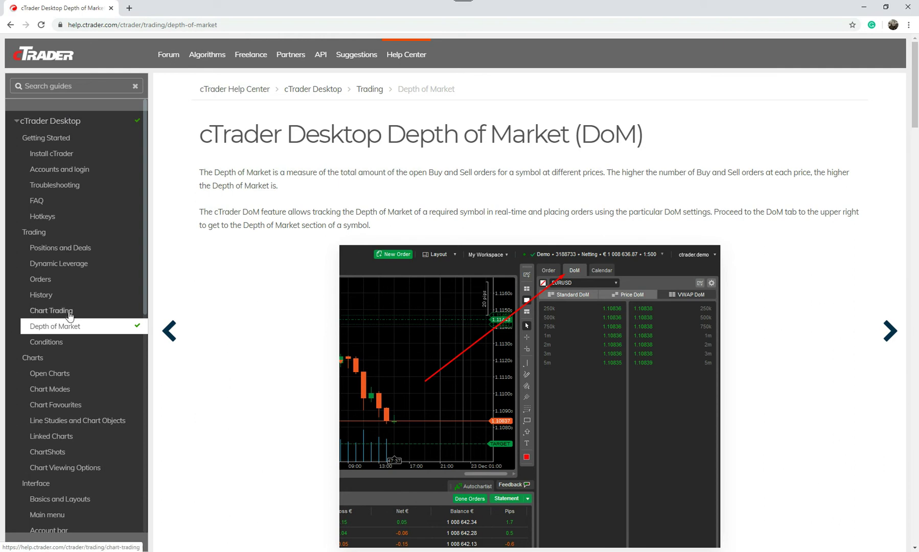
pyautogui.scroll(-10, 360, 215)
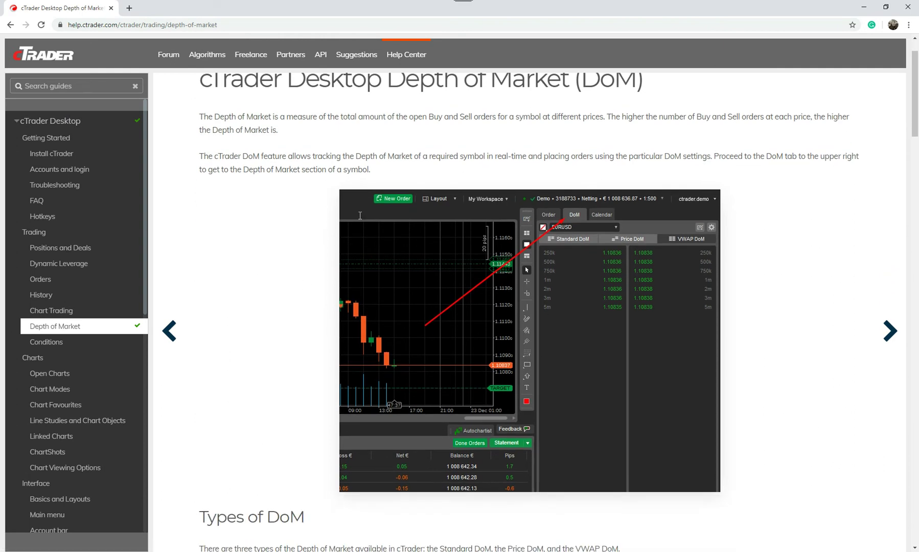
pyautogui.scroll(-12, 360, 221)
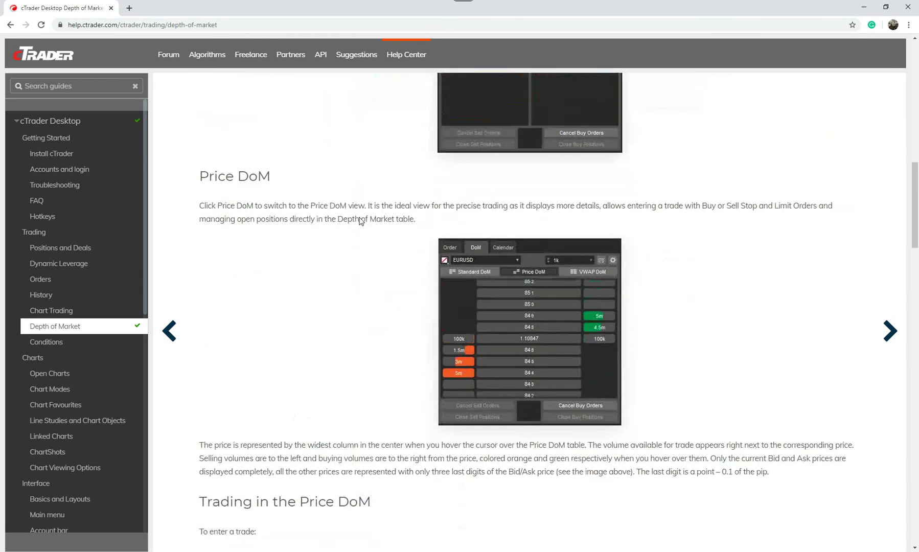
pyautogui.scroll(-11, 360, 223)
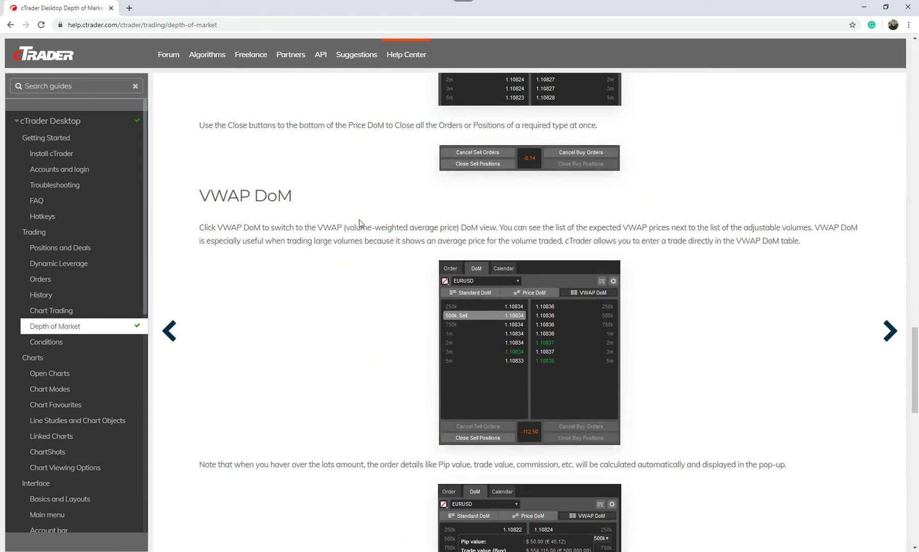
pyautogui.scroll(-4, 359, 223)
pyautogui.scroll(-6, 360, 225)
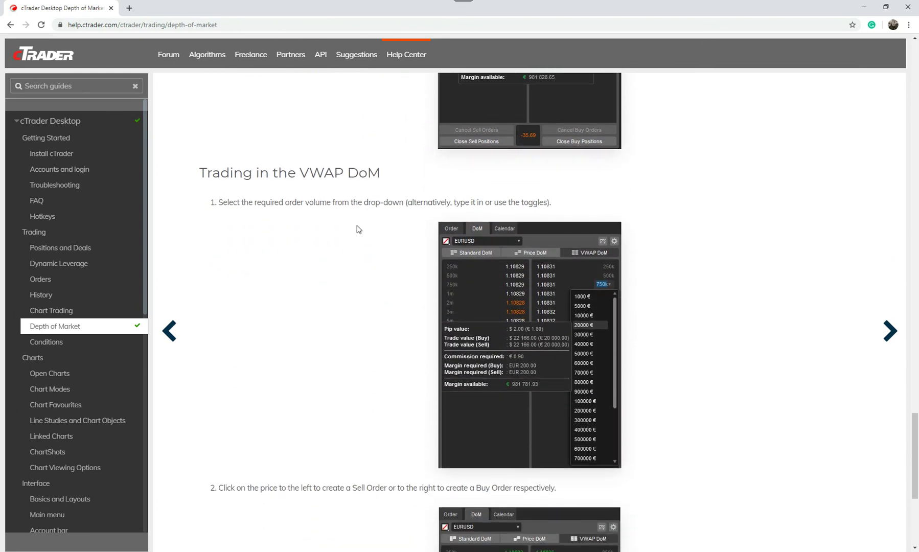
pyautogui.scroll(-4, 358, 228)
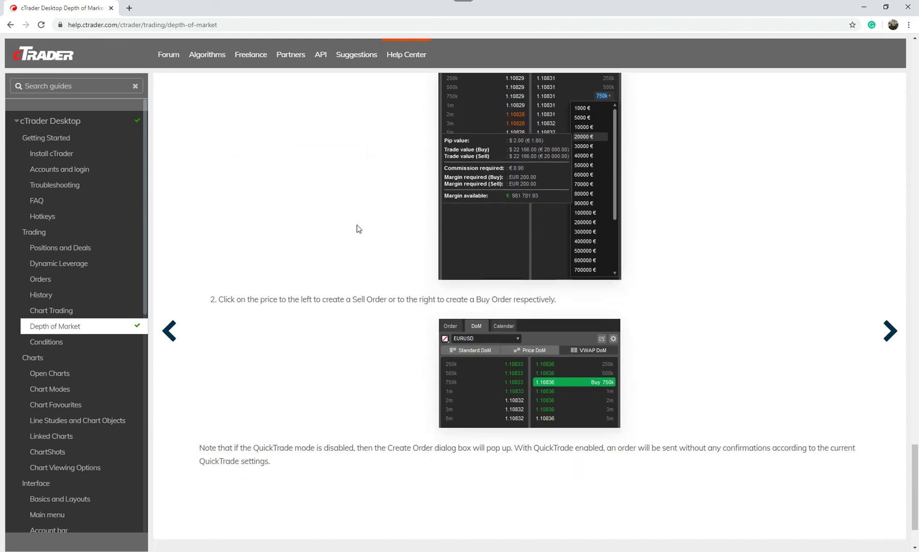
pyautogui.scroll(5, 357, 227)
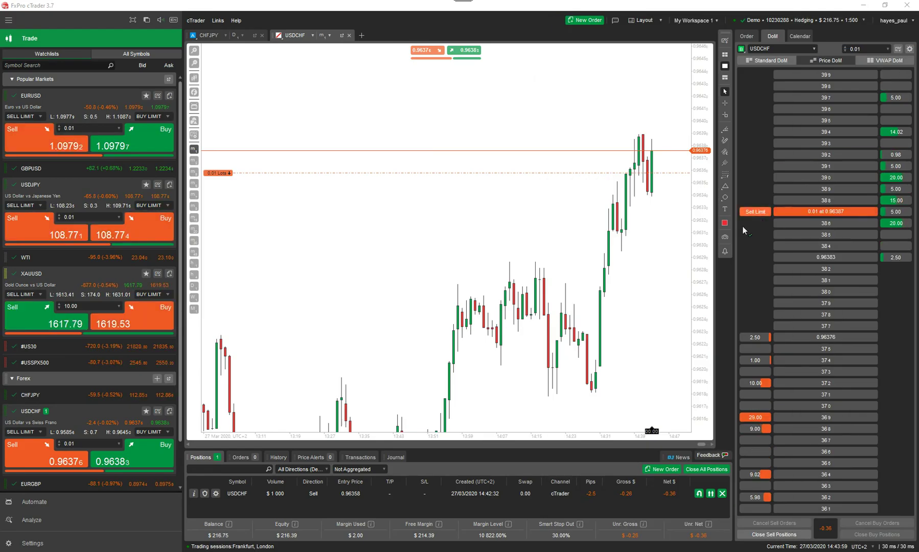
# Close the open USDCHF sell position and switch the depth of market to VWAP DoM
pyautogui.moveTo(234, 173)
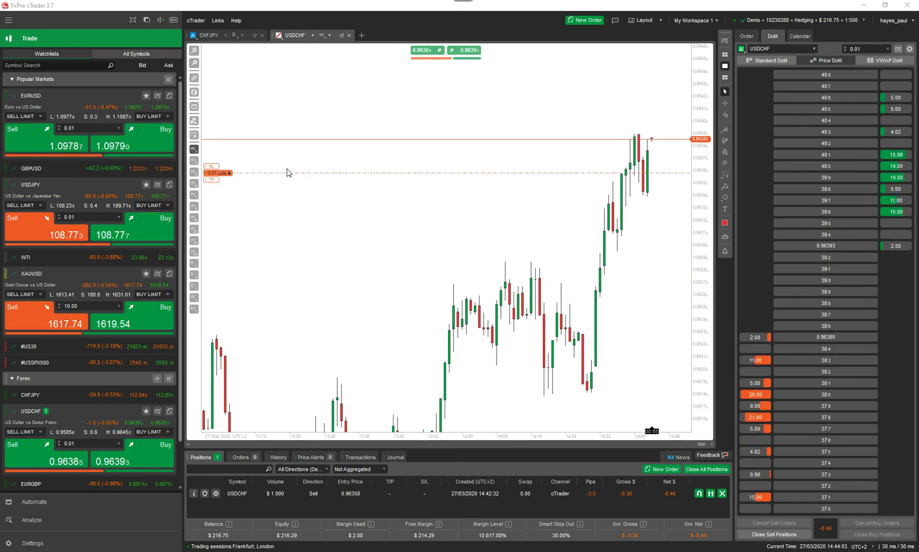
pyautogui.click(305, 174)
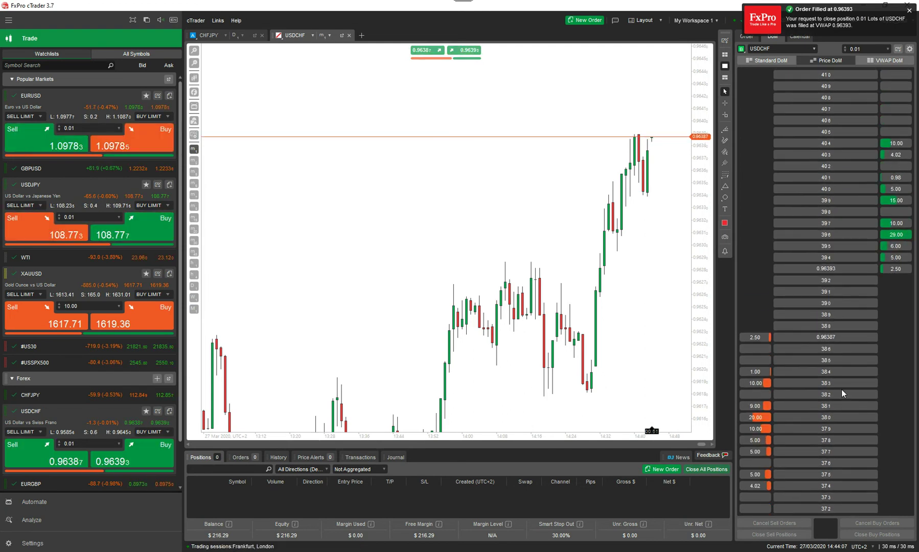
pyautogui.click(879, 61)
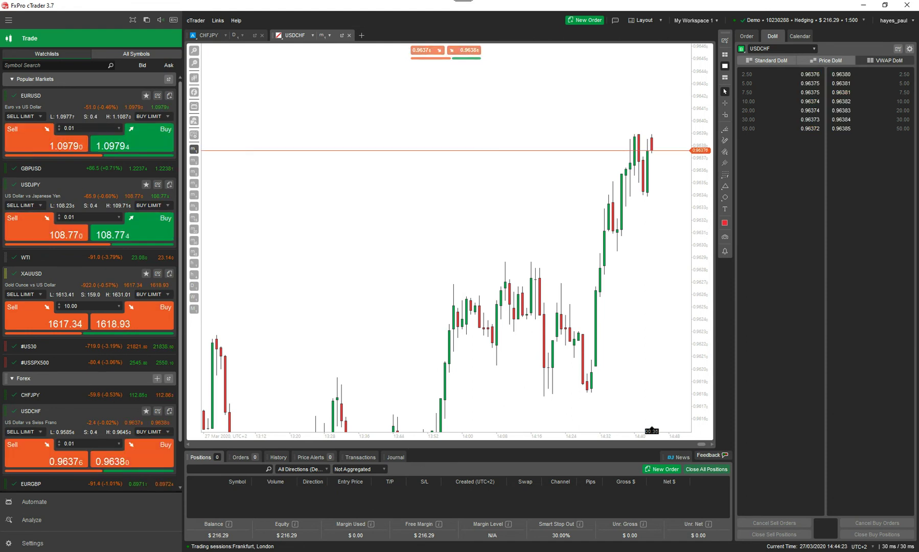
# Try VWAP sells of 50.00 and 2.50 lots, dismissing both Insufficient funds alerts, then open Settings
pyautogui.click(759, 129)
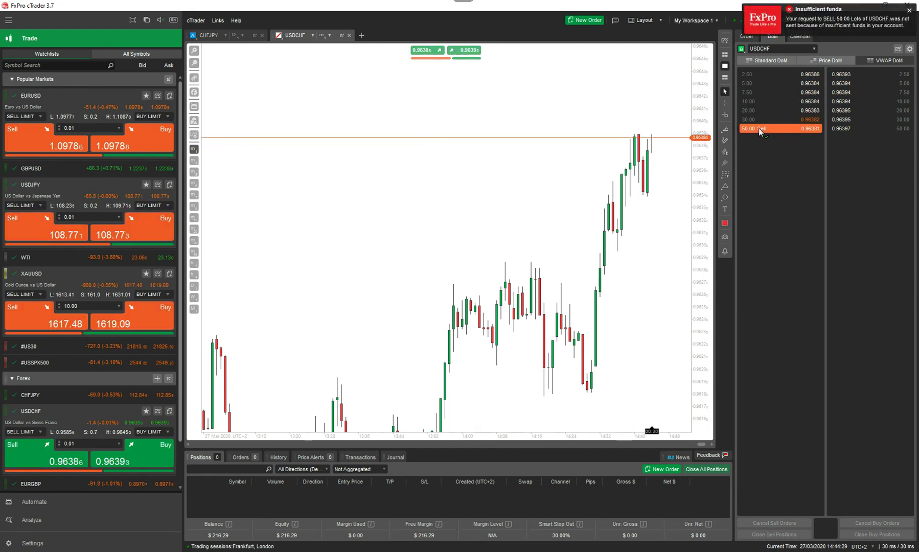
pyautogui.click(910, 9)
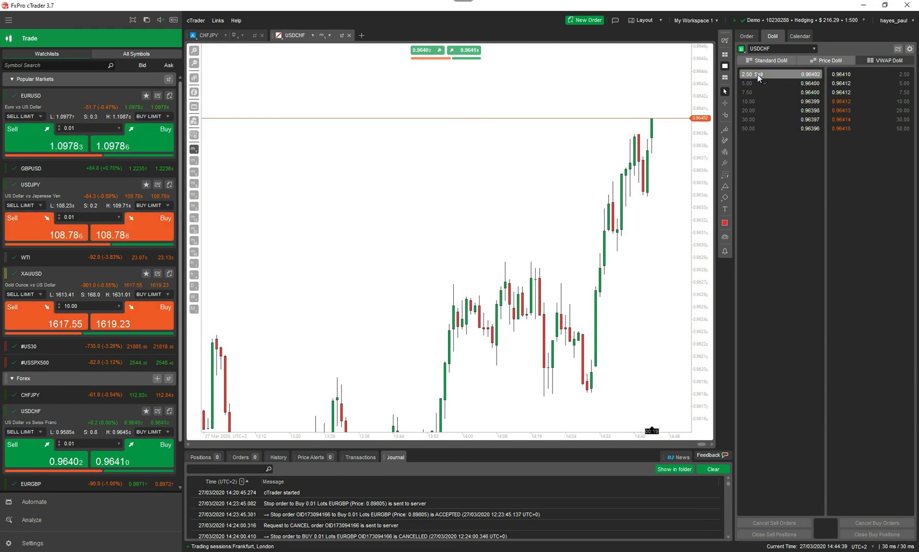
pyautogui.click(759, 77)
pyautogui.click(815, 77)
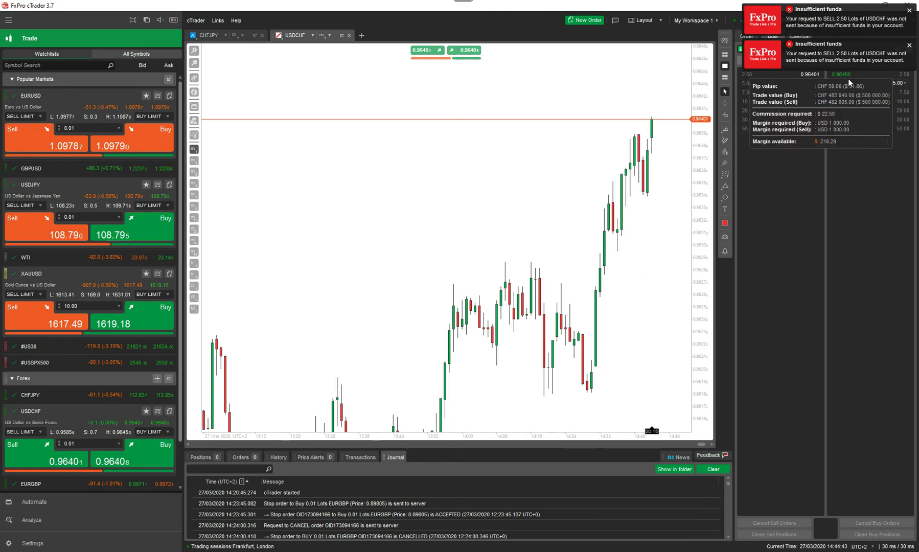
pyautogui.click(909, 45)
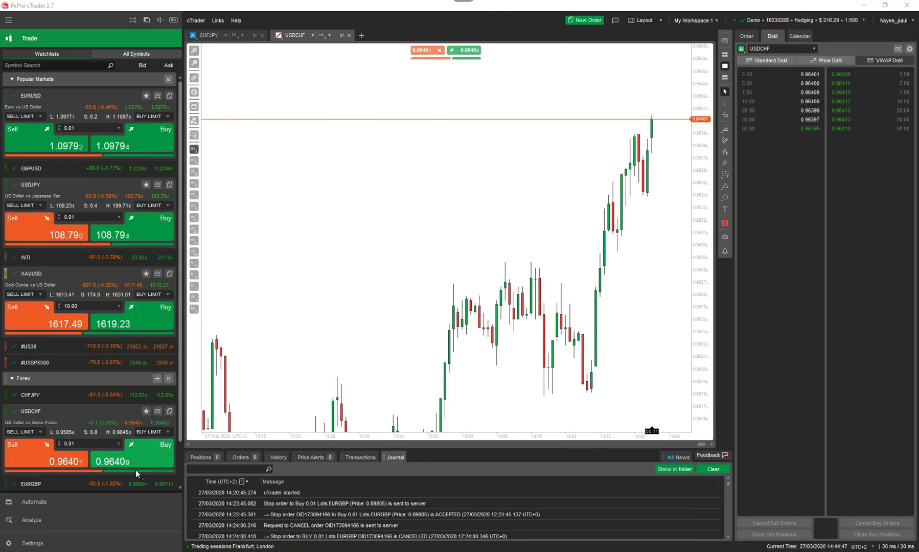
pyautogui.click(9, 545)
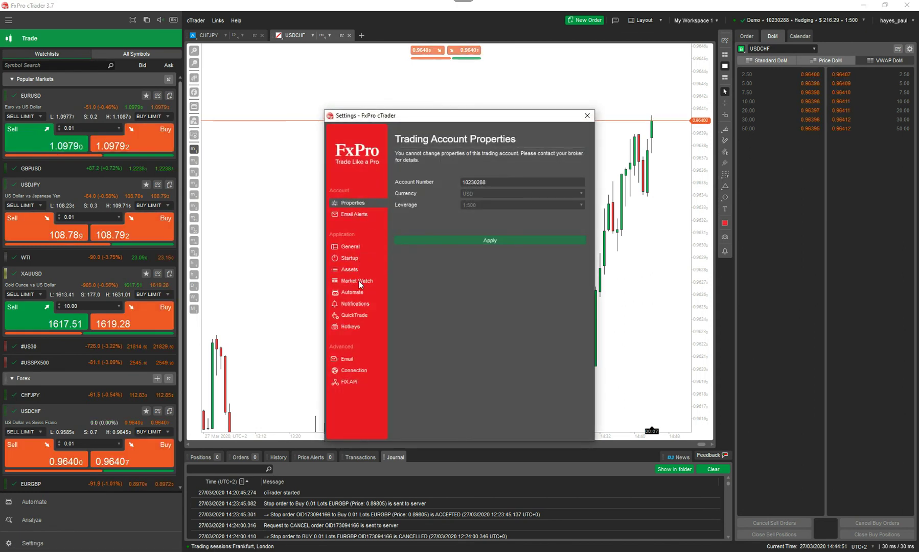
# Set cTrader Notifications to Off under Notifications and close the Settings window
pyautogui.click(359, 303)
pyautogui.click(479, 175)
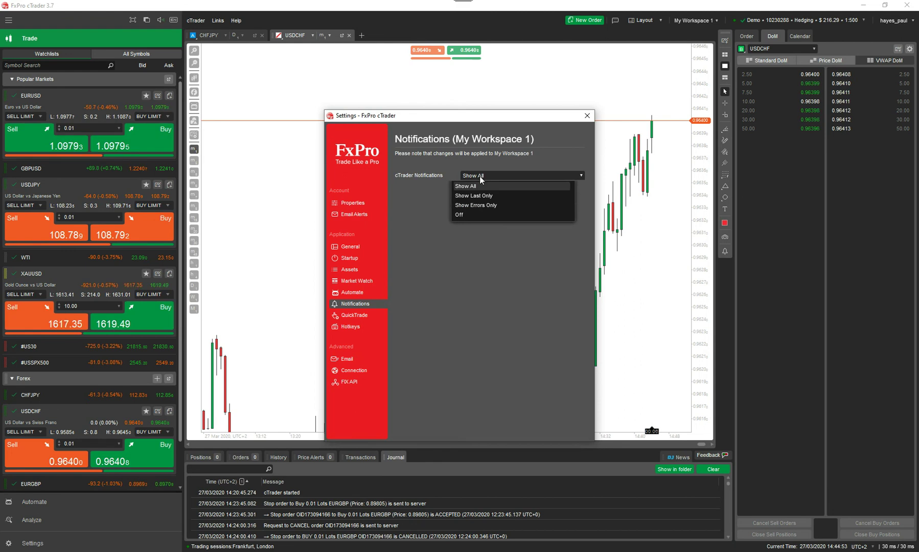
pyautogui.click(465, 211)
pyautogui.click(587, 114)
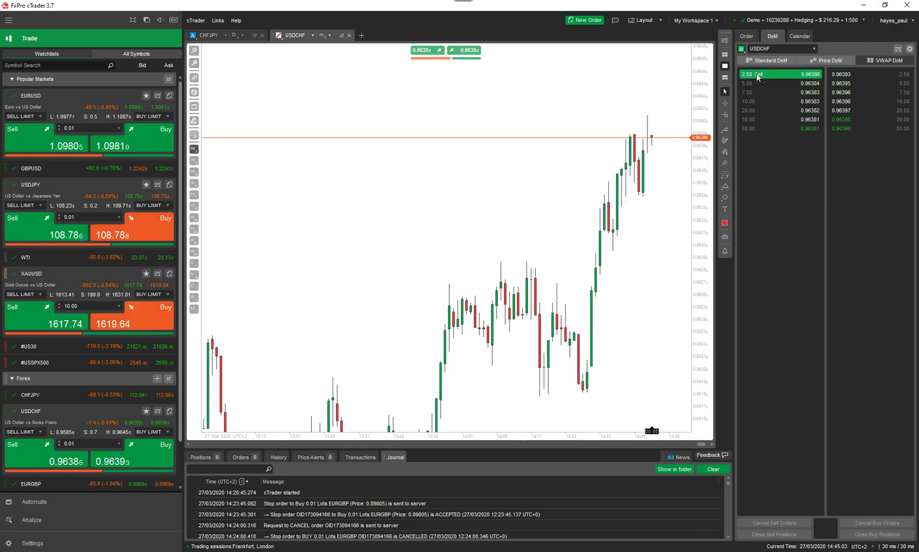
# Buy 0.01 lots of USDCHF from the VWAP ladder, close it, then switch to Standard DoM
pyautogui.moveTo(904, 78)
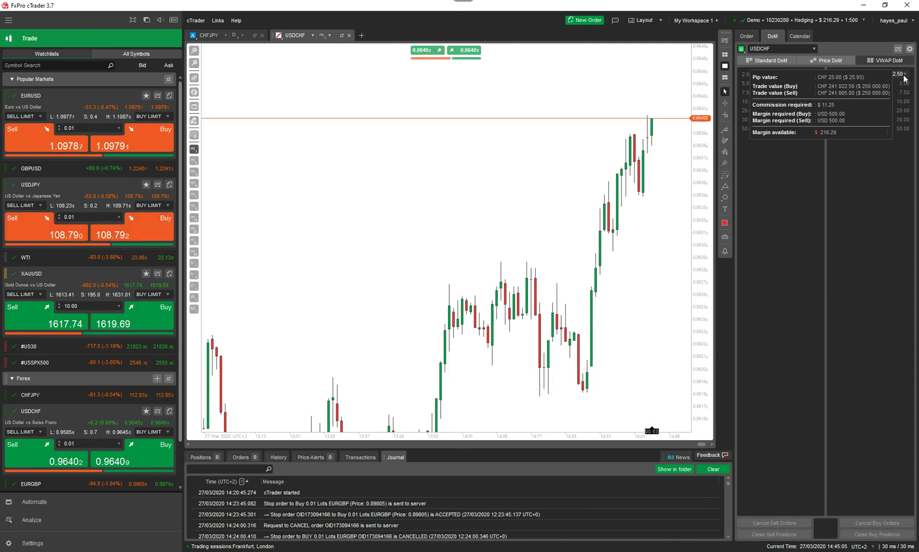
pyautogui.click(903, 75)
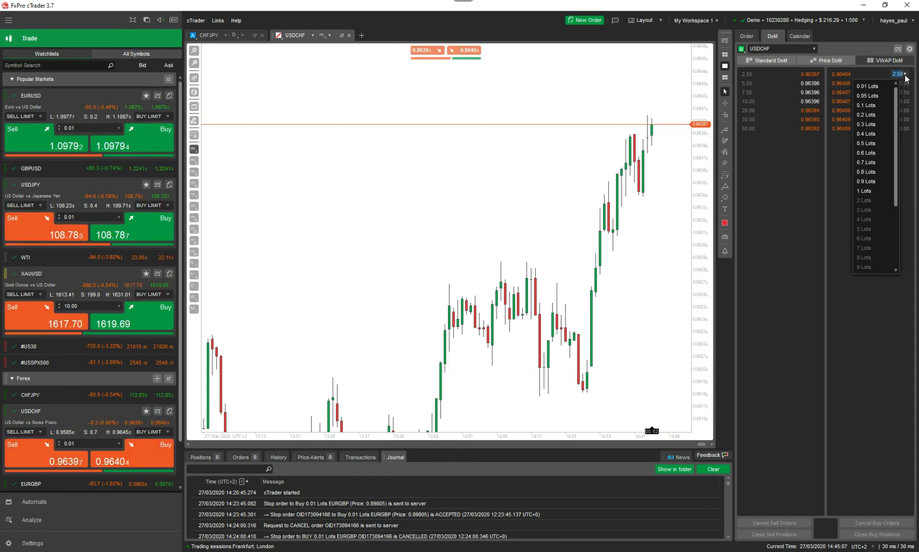
pyautogui.click(878, 87)
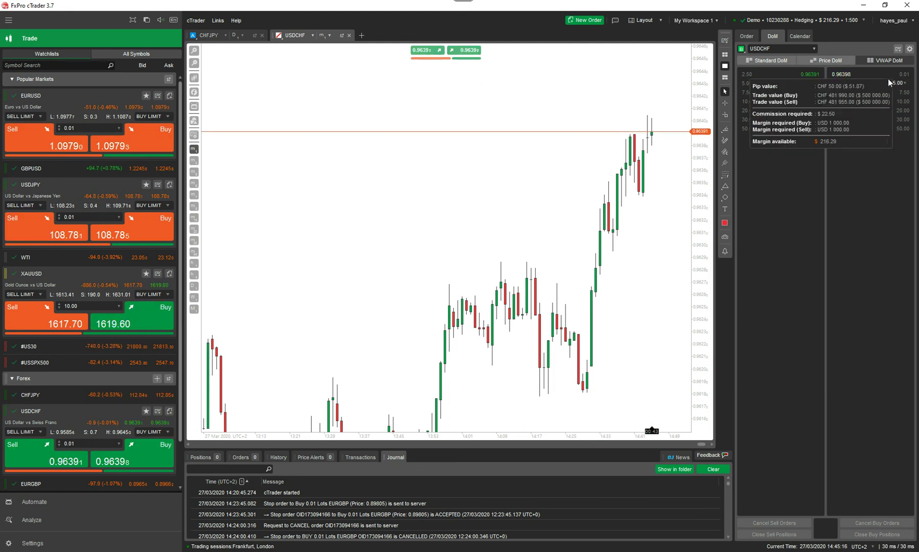
pyautogui.click(859, 71)
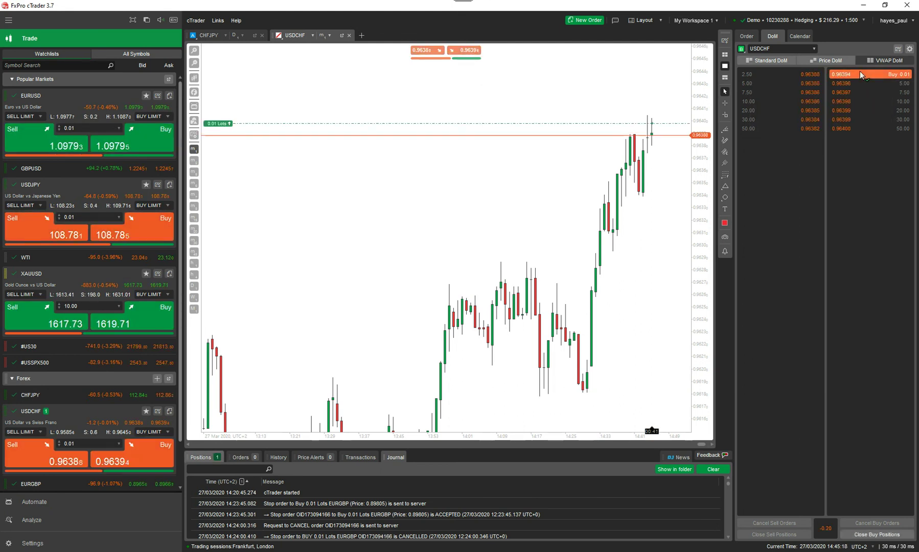
pyautogui.moveTo(296, 125)
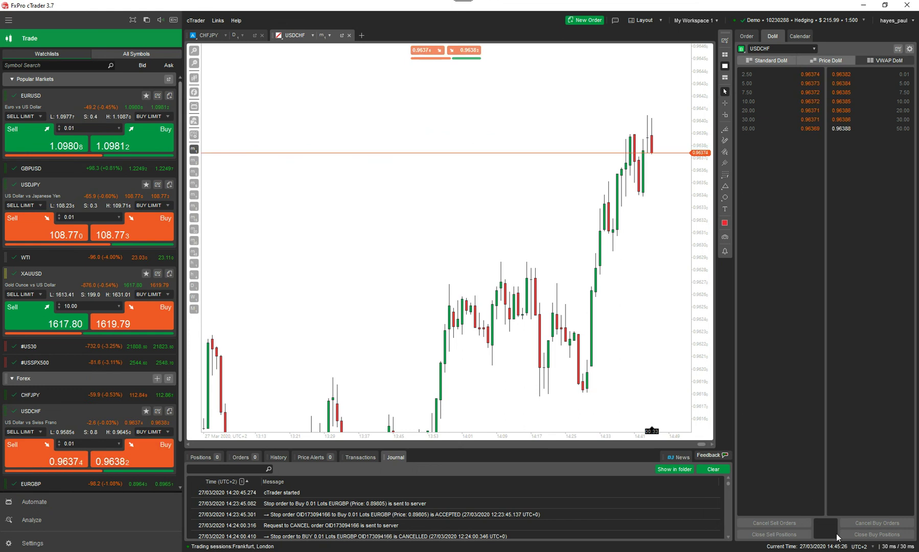
pyautogui.click(828, 62)
pyautogui.click(743, 61)
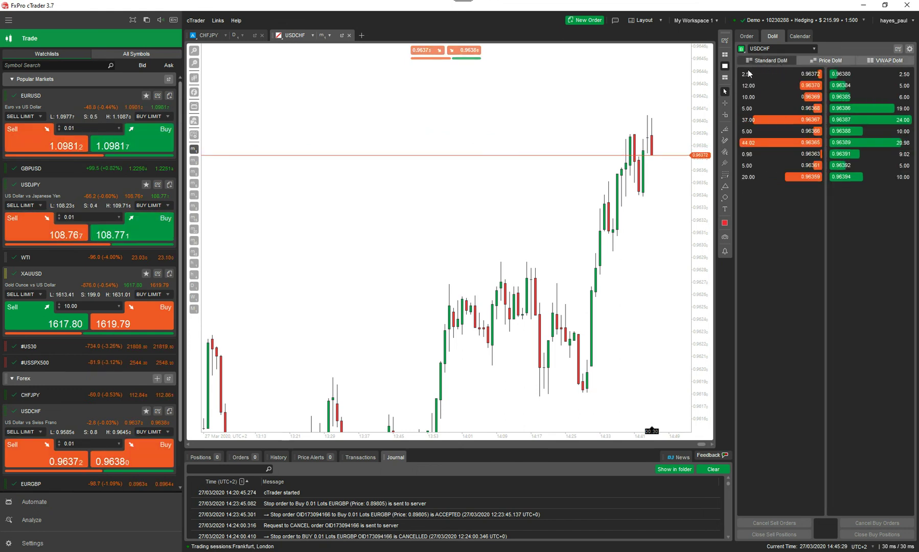
# Check the DoM symbol list keeping USDCHF, then launch clickalgo.com from the Chrome shortcut
pyautogui.click(812, 48)
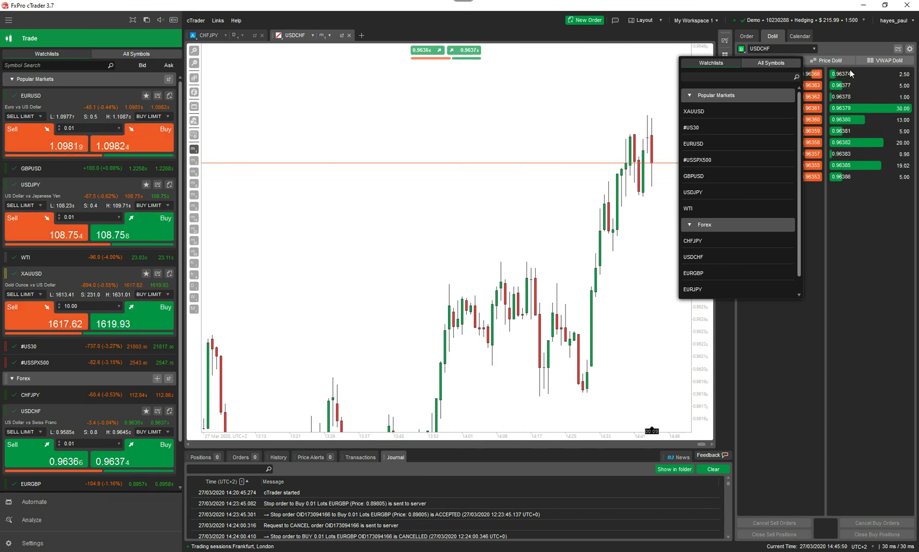
pyautogui.click(836, 110)
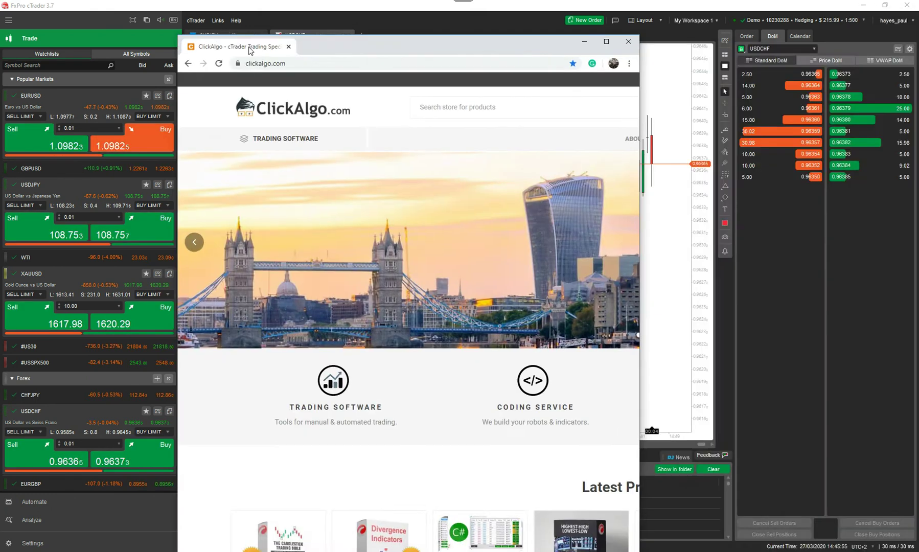
pyautogui.doubleClick(248, 45)
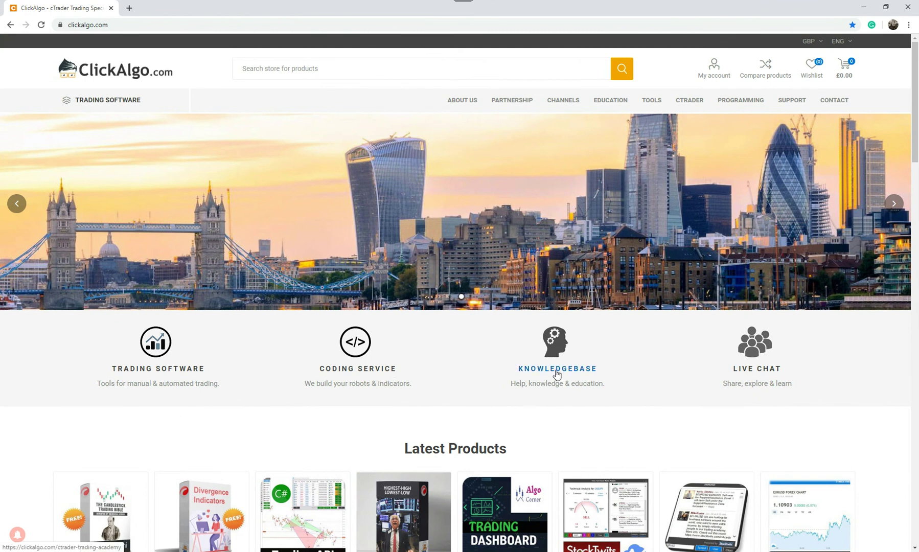
pyautogui.scroll(-4, 608, 419)
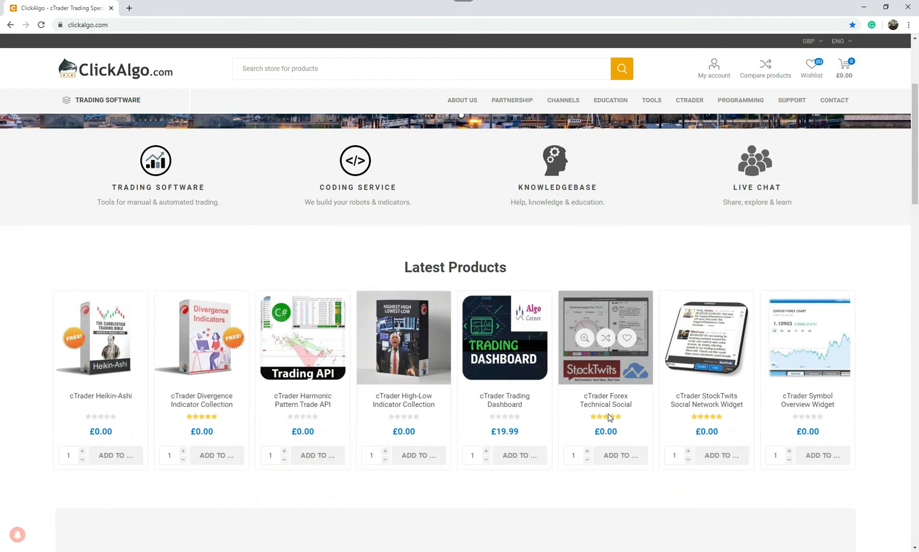
pyautogui.scroll(4, 576, 369)
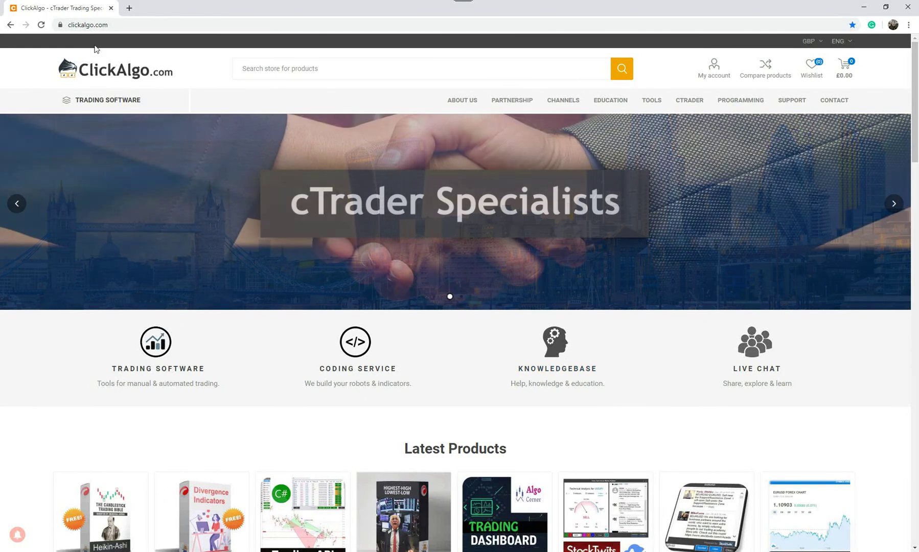
# Maximize the ClickAlgo YouTube window and scroll to its uploads and cTrader Platform Tutorials playlist
pyautogui.hotkey('alt', 'Tab')
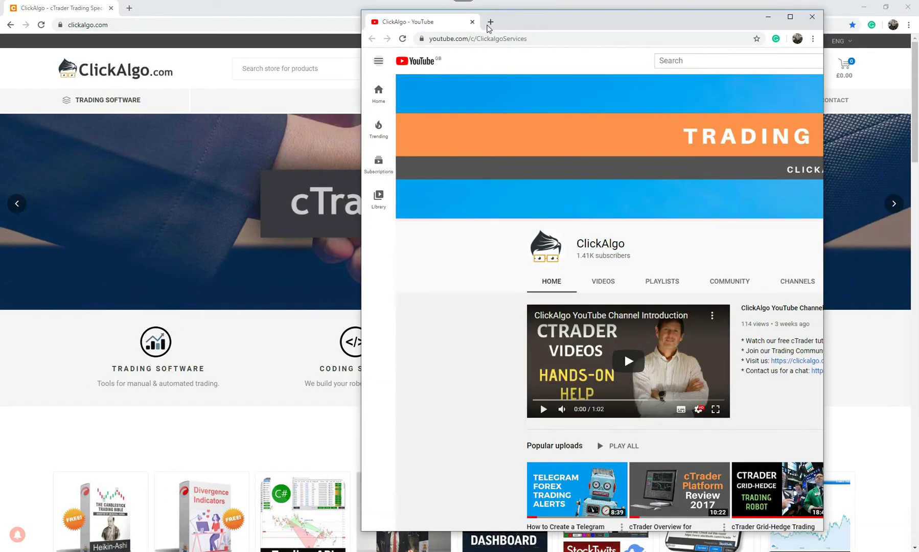
pyautogui.press('super+Left')
pyautogui.press('super+Up')
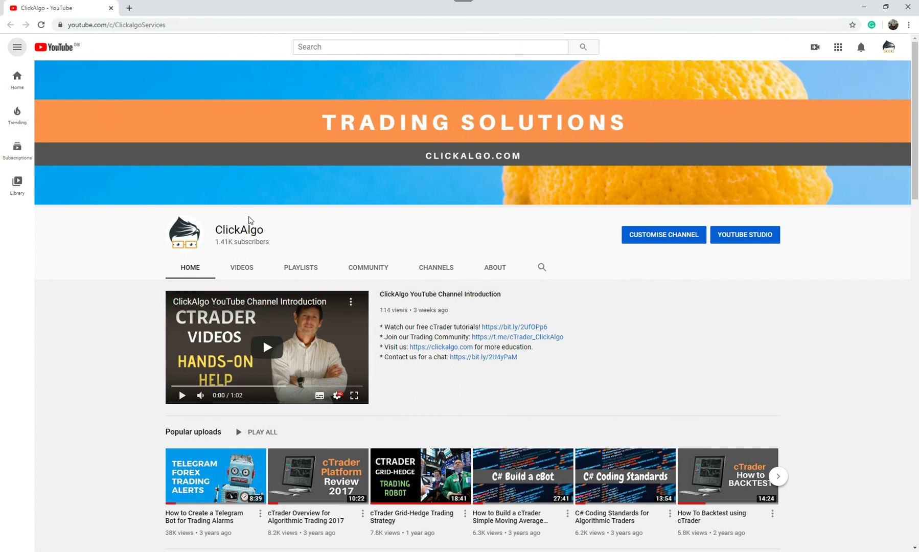
pyautogui.scroll(-5, 309, 227)
pyautogui.scroll(5, 298, 221)
pyautogui.scroll(-2, 463, 245)
pyautogui.scroll(-3, 469, 247)
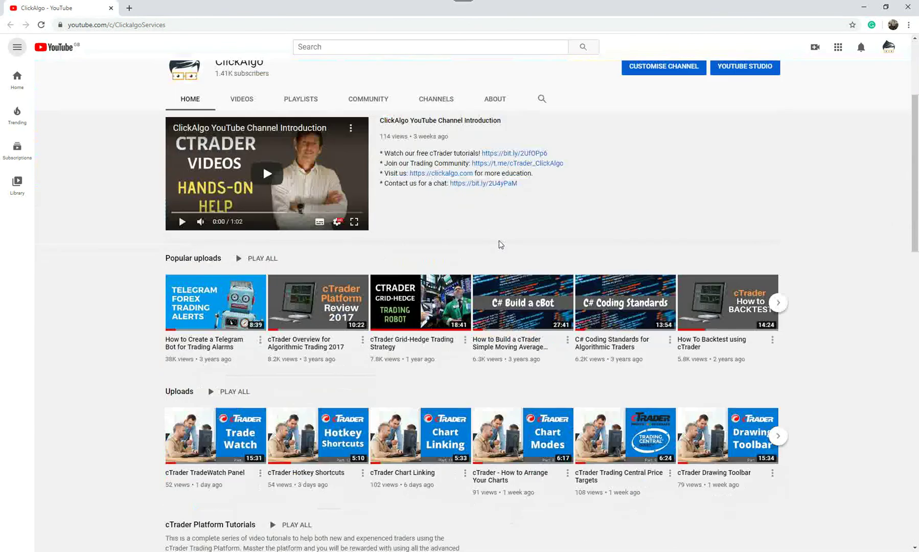